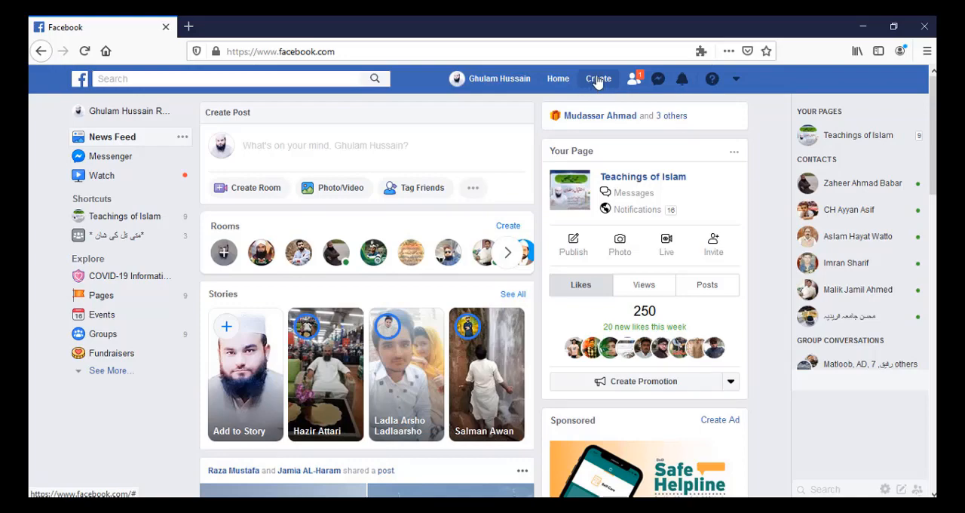
# Start creating a Business or Brand page and name it SMM DEMO.
pyautogui.click(597, 80)
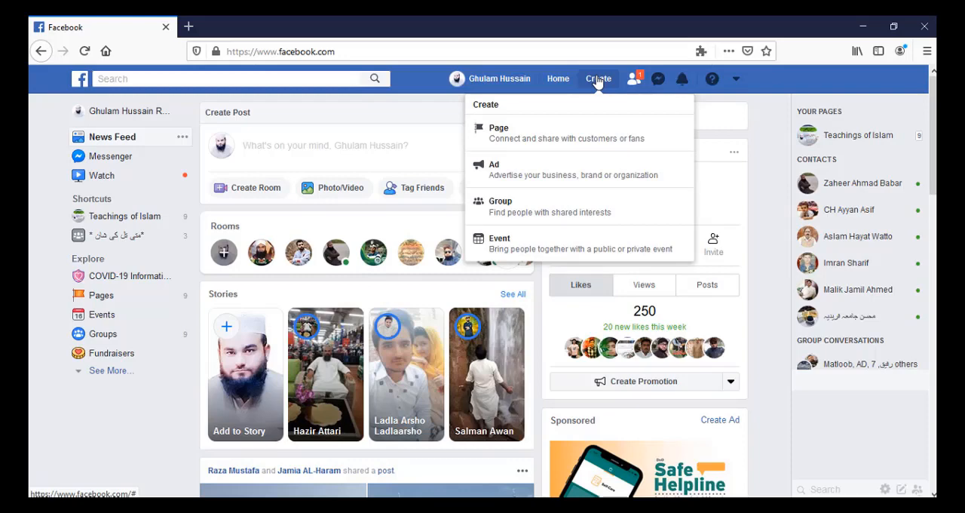
pyautogui.click(545, 135)
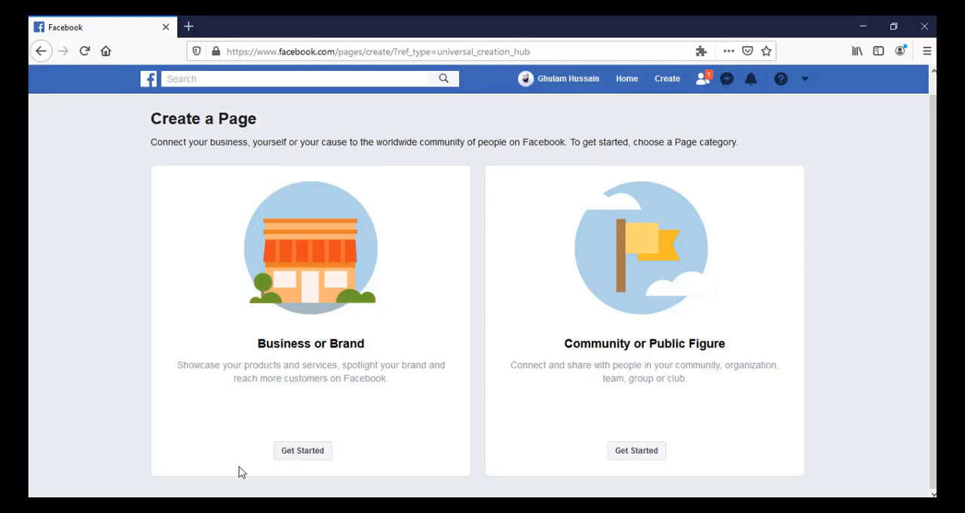
pyautogui.click(305, 454)
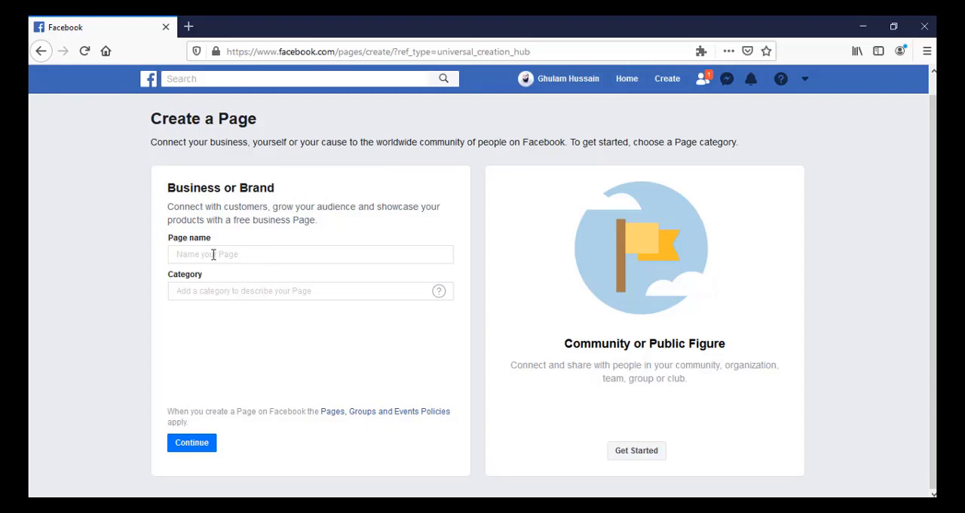
pyautogui.click(213, 254)
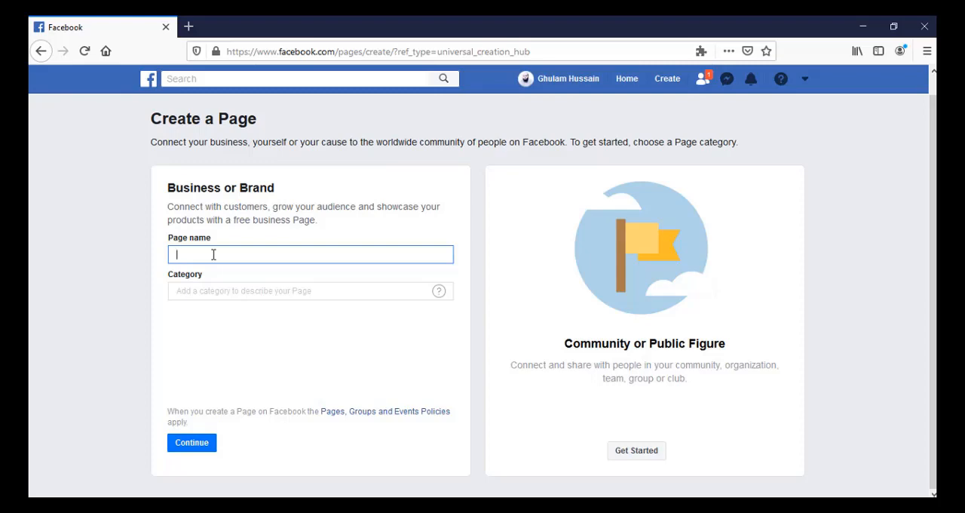
pyautogui.write('SMM DEMO')
# Search the page categories for SOCIAL, MARK and ADVER, and choose Advertising/Marketing.
pyautogui.click(269, 291)
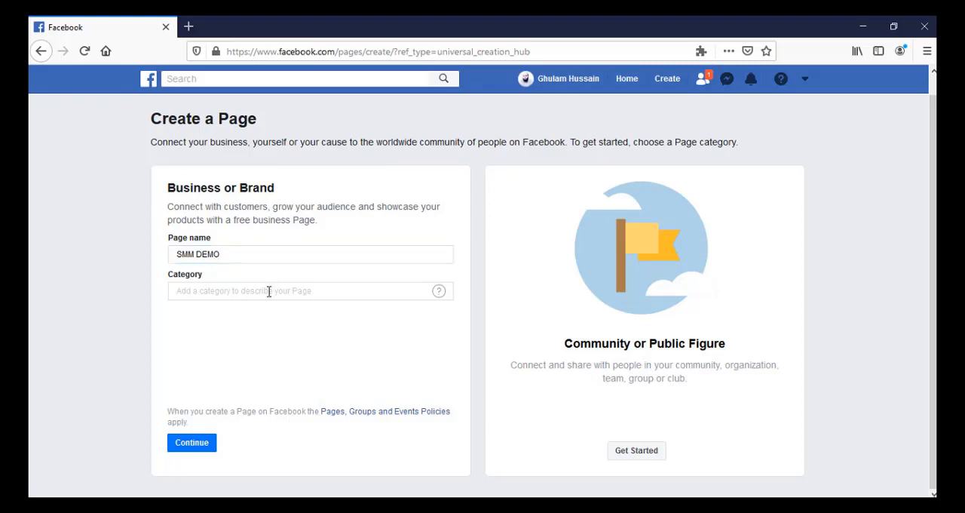
pyautogui.click(255, 293)
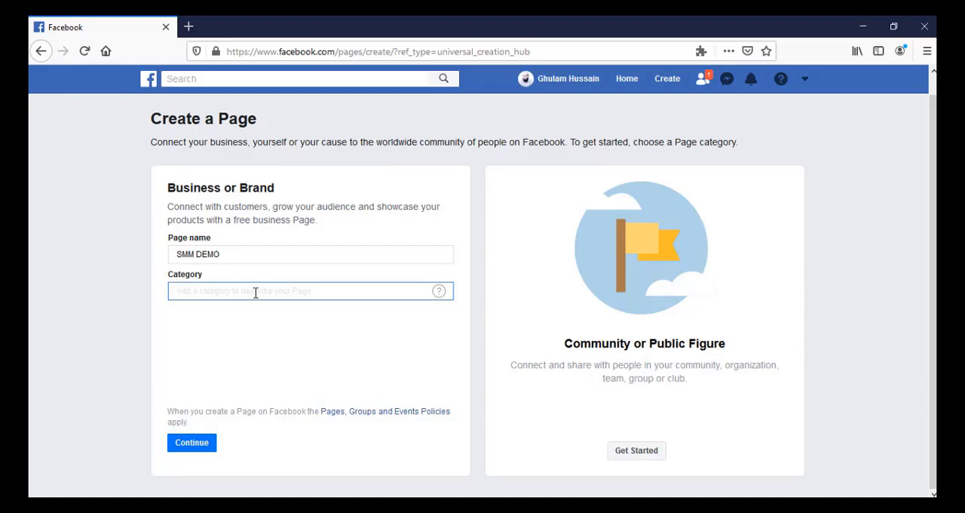
pyautogui.write('SOCIAL')
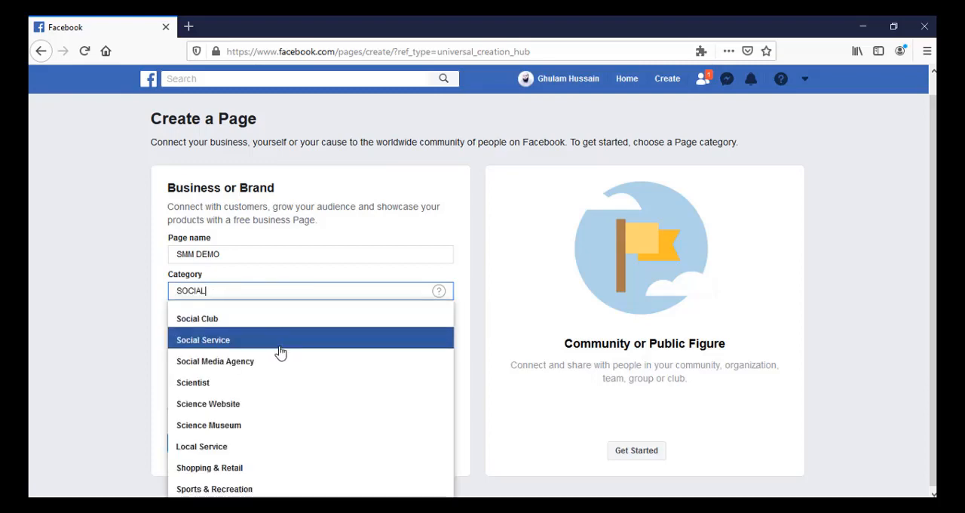
pyautogui.click(307, 295)
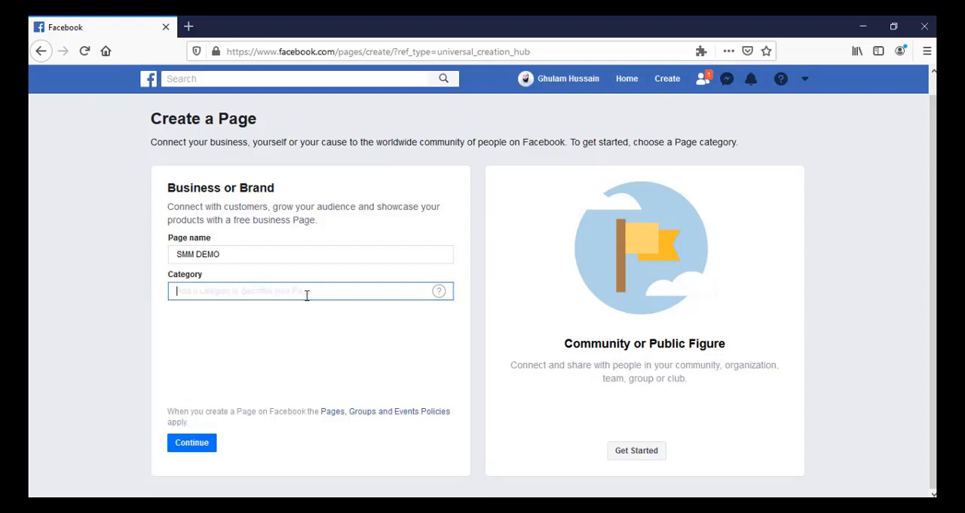
pyautogui.write('MARK')
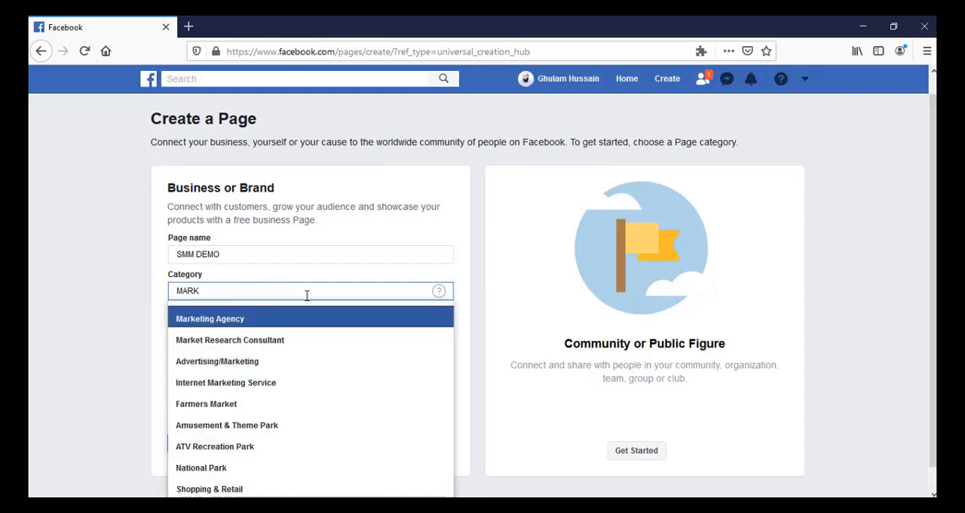
pyautogui.press('BackSpace')
pyautogui.press('BackSpace')
pyautogui.press('BackSpace')
pyautogui.press('BackSpace')
pyautogui.write('ADVER')
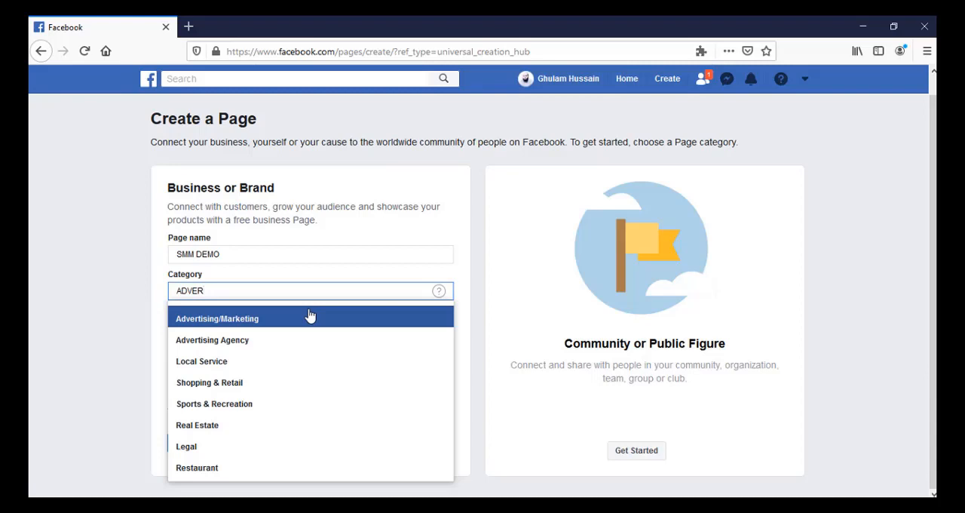
pyautogui.click(310, 318)
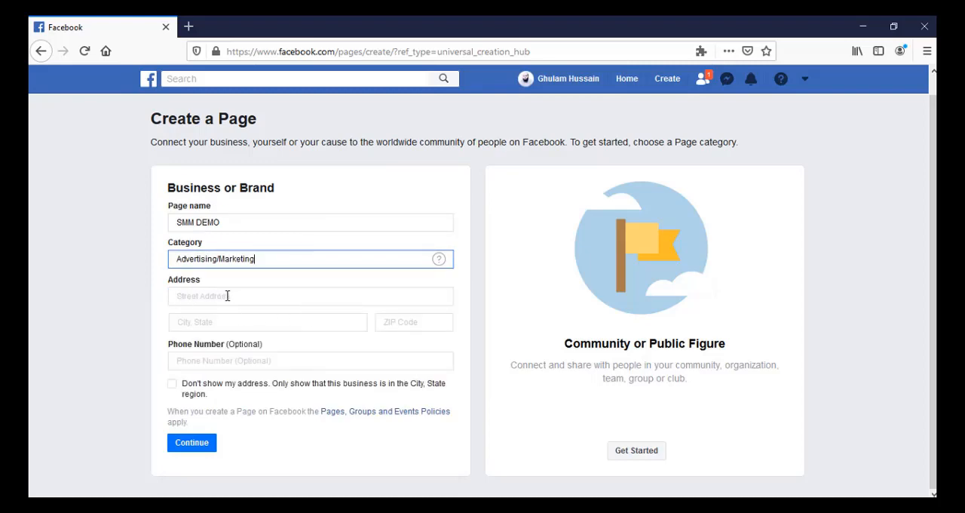
# Go through the empty address, city, ZIP code and phone number fields, and try the option that hides the address.
pyautogui.click(284, 298)
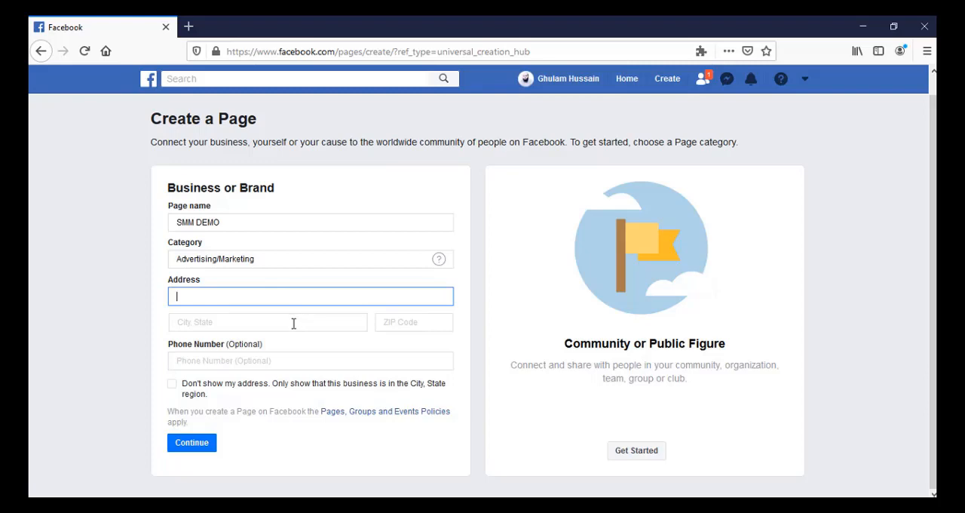
pyautogui.click(294, 323)
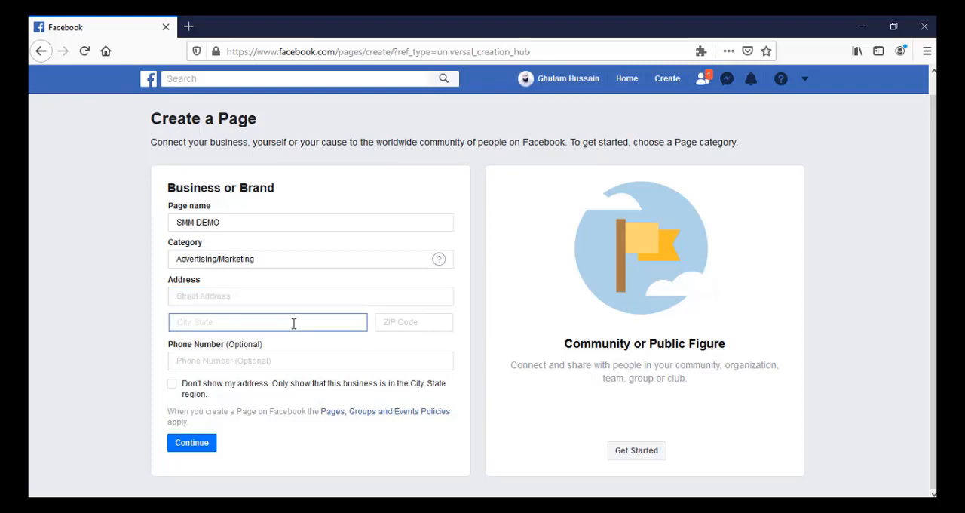
pyautogui.click(416, 322)
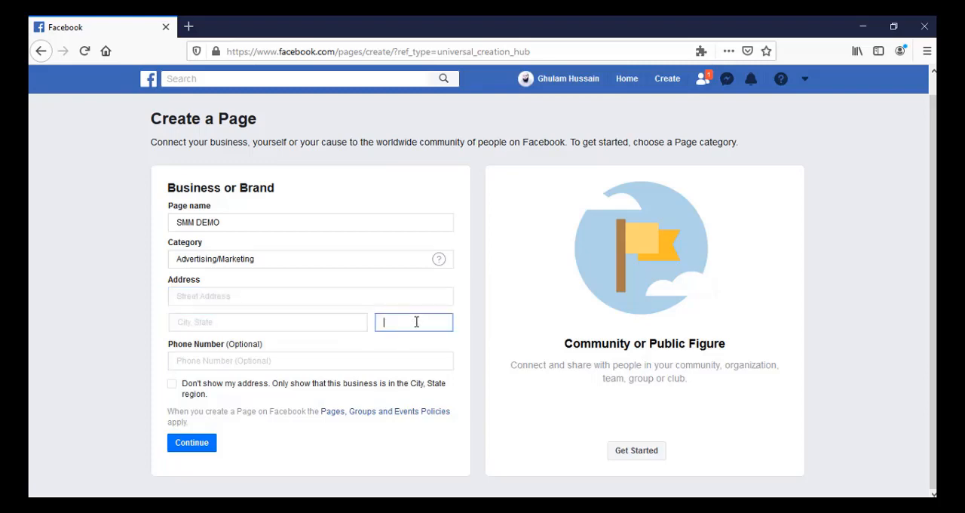
pyautogui.click(325, 365)
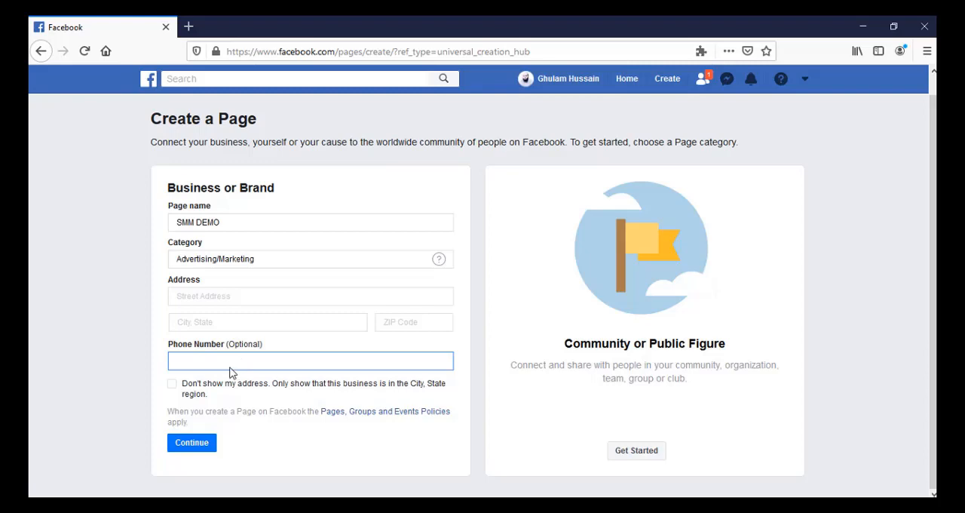
pyautogui.click(172, 384)
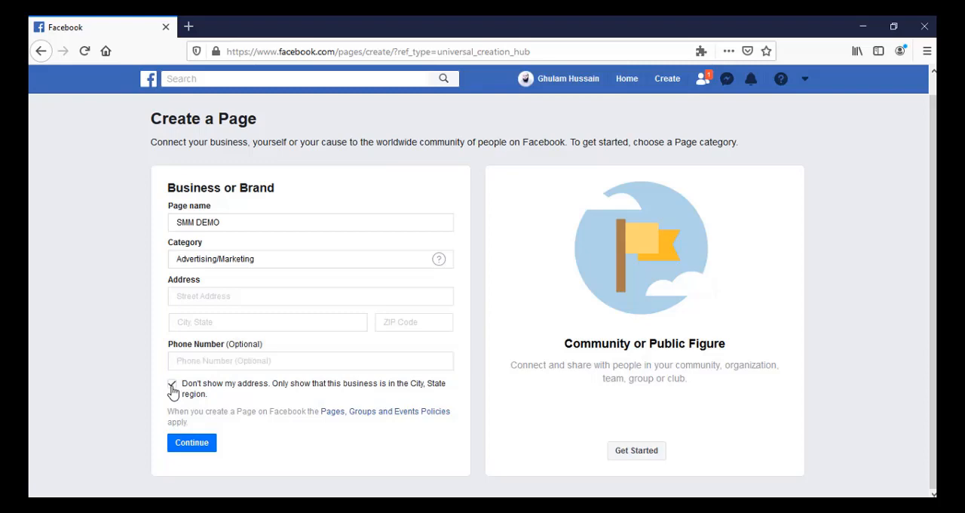
pyautogui.click(200, 443)
pyautogui.click(172, 385)
# Replace the page category with Real Estate.
pyautogui.click(275, 261)
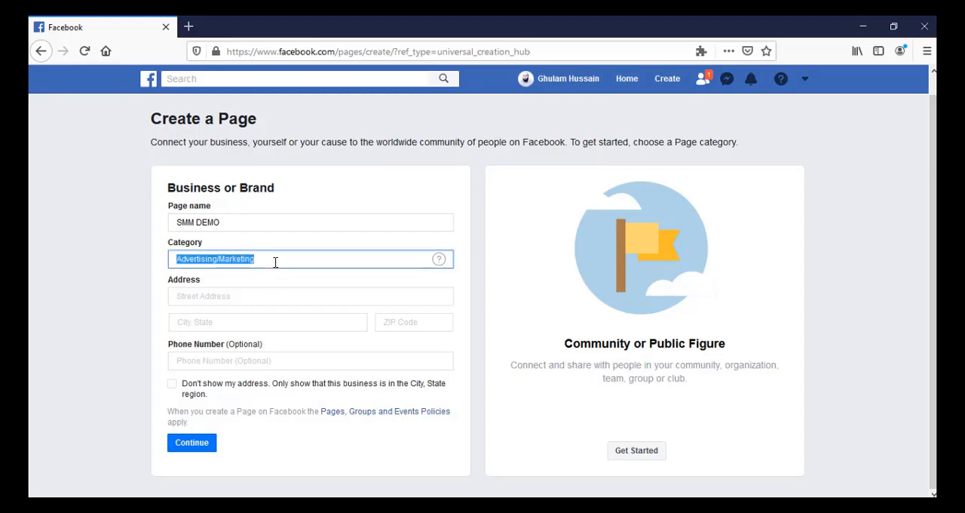
pyautogui.press('BackSpace')
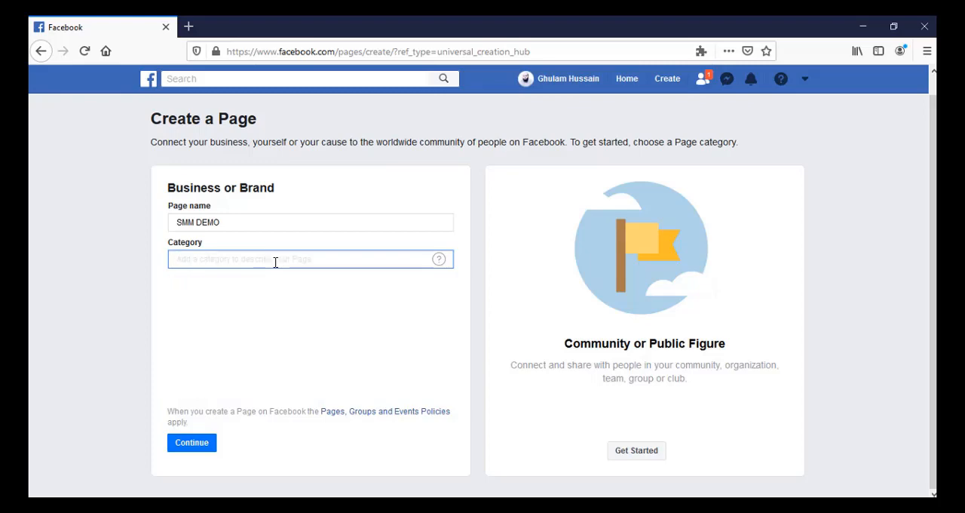
pyautogui.write('REAL')
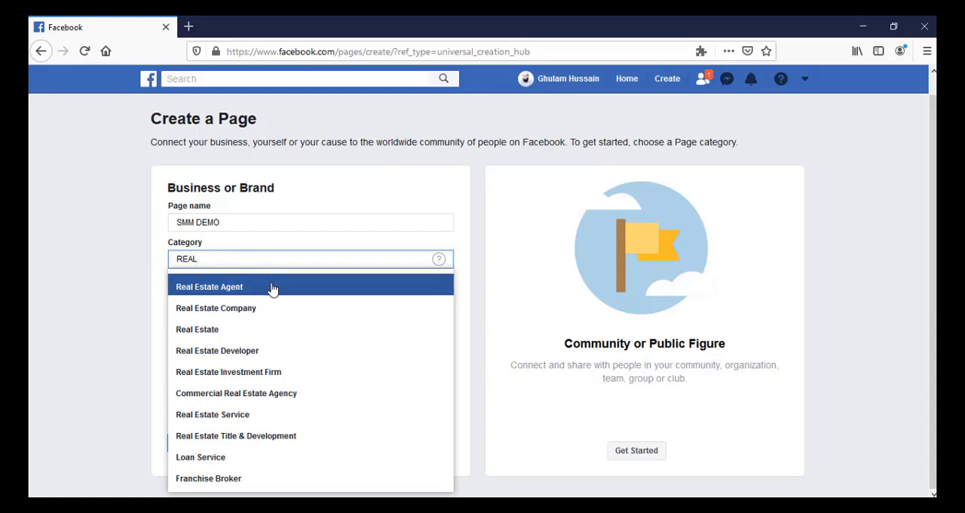
pyautogui.click(257, 332)
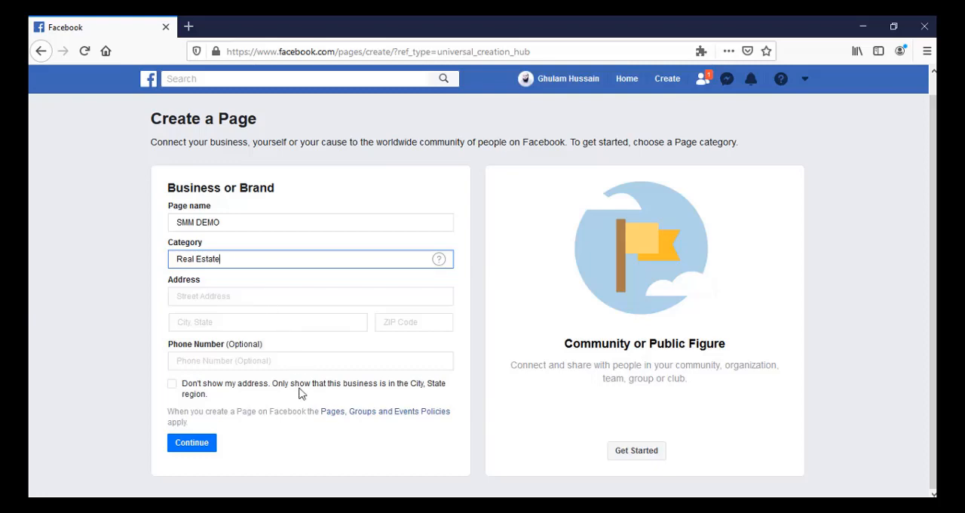
# Clear the page category, look up categories matching RES, and empty the field again.
pyautogui.tripleClick(291, 259)
pyautogui.press('BackSpace')
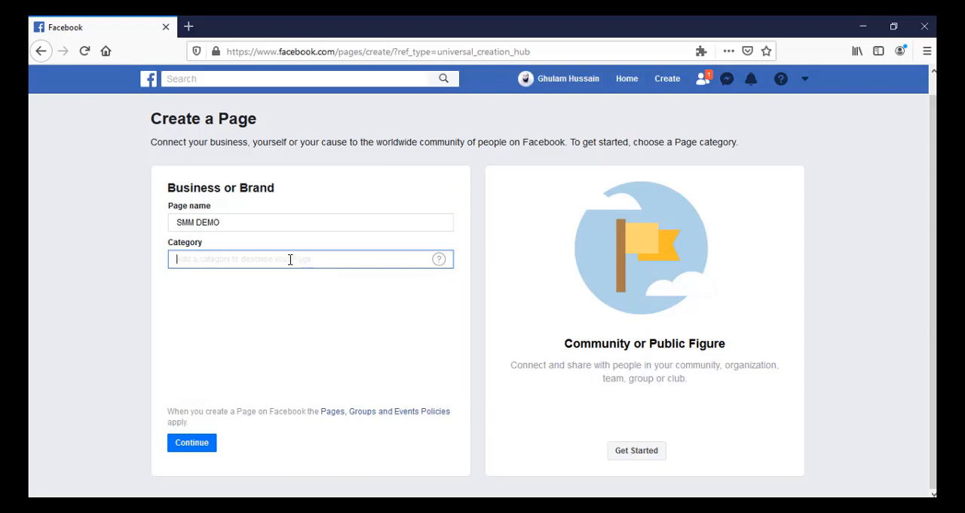
pyautogui.write('RES')
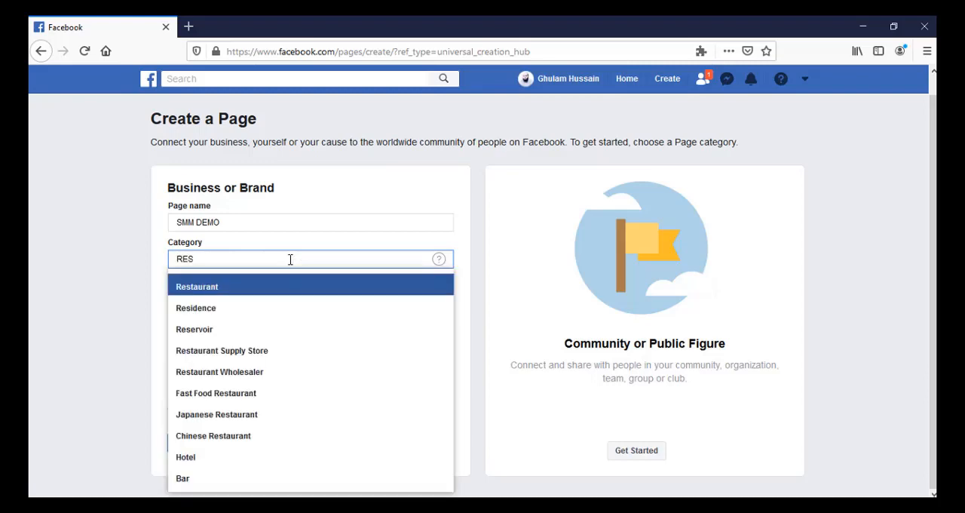
pyautogui.press('BackSpace')
pyautogui.press('BackSpace')
pyautogui.press('BackSpace')
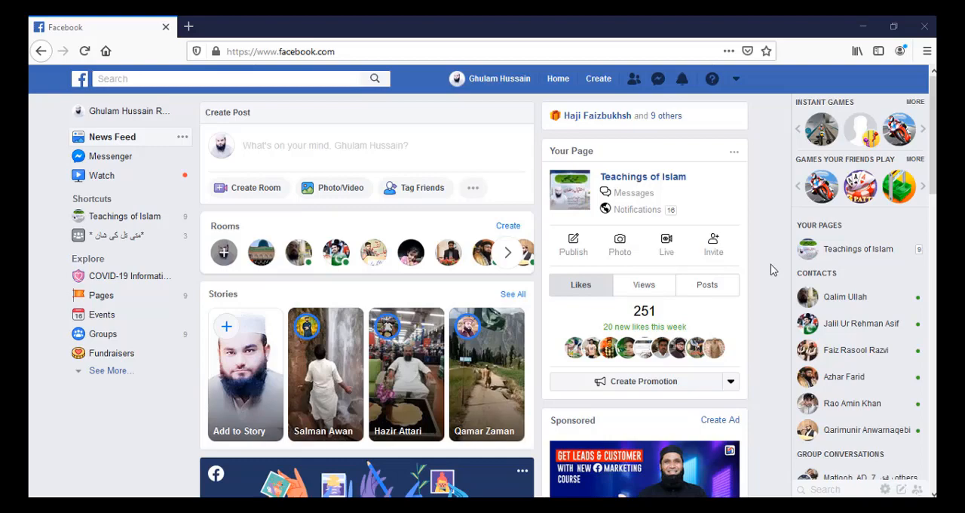
# Switch from the classic layout to New Facebook and open its form for creating a page.
pyautogui.click(736, 80)
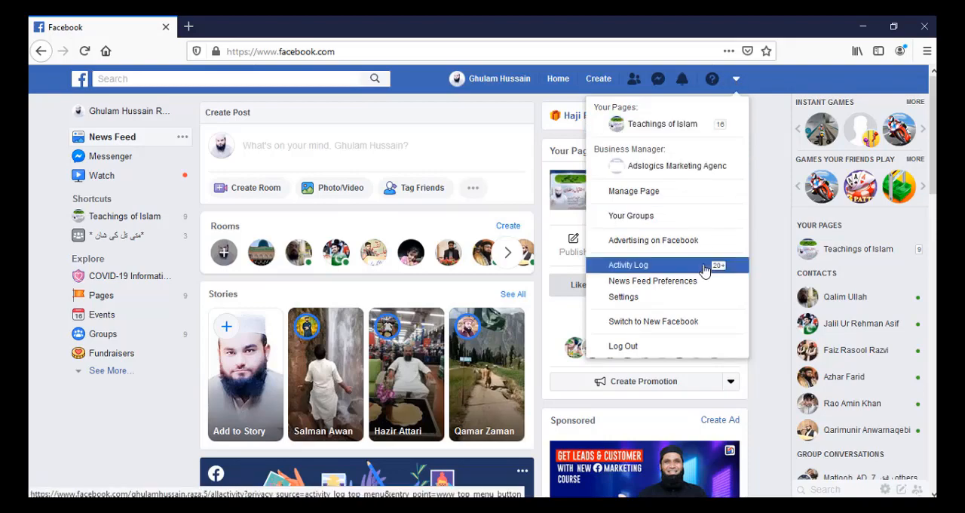
pyautogui.click(707, 324)
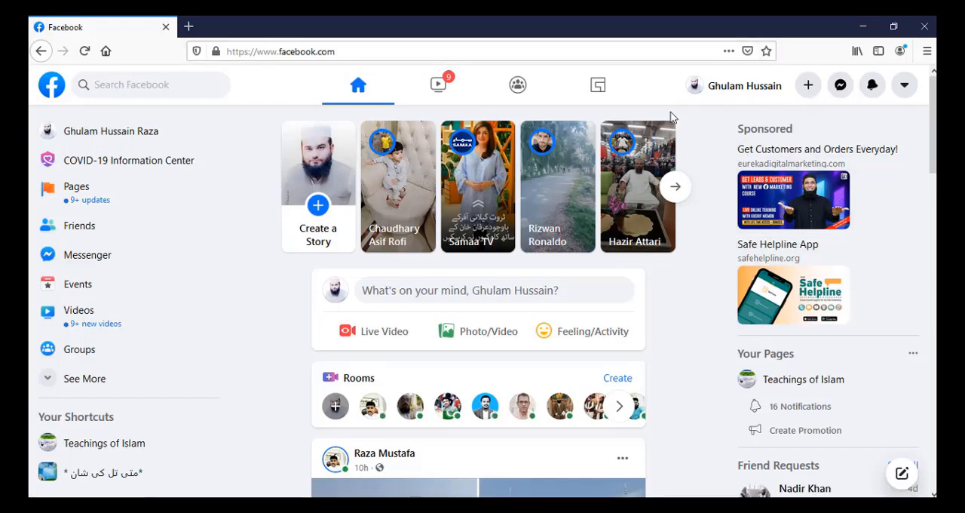
pyautogui.click(808, 88)
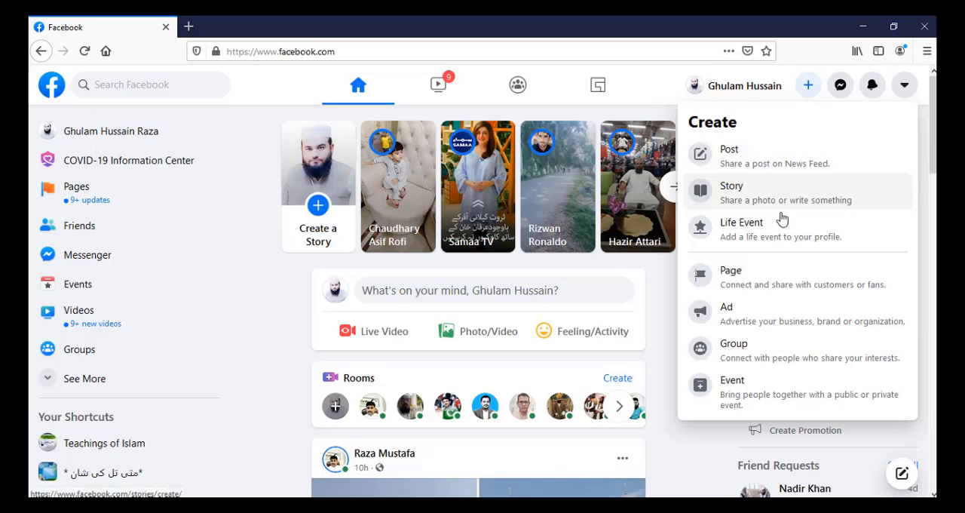
pyautogui.click(777, 279)
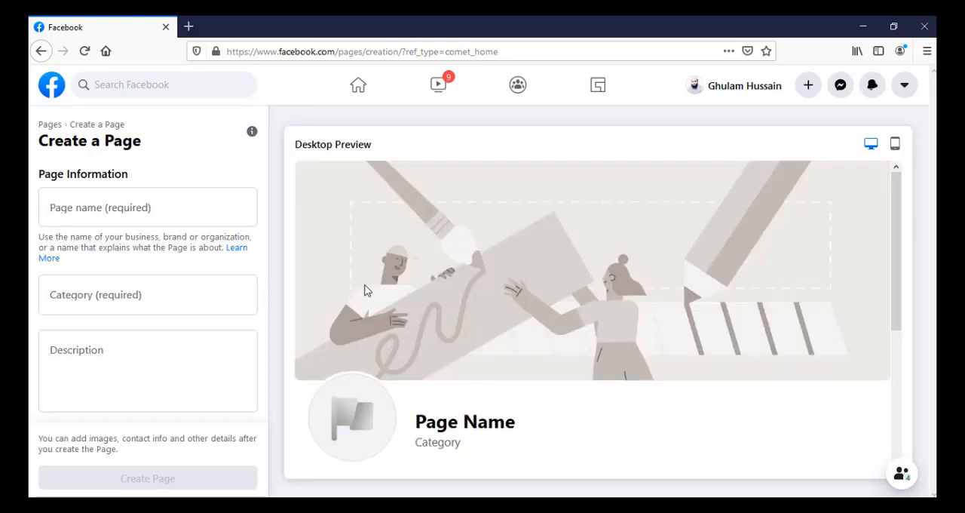
# Examine the page name, category and description fields of the new form, and return to the home feed.
pyautogui.click(222, 212)
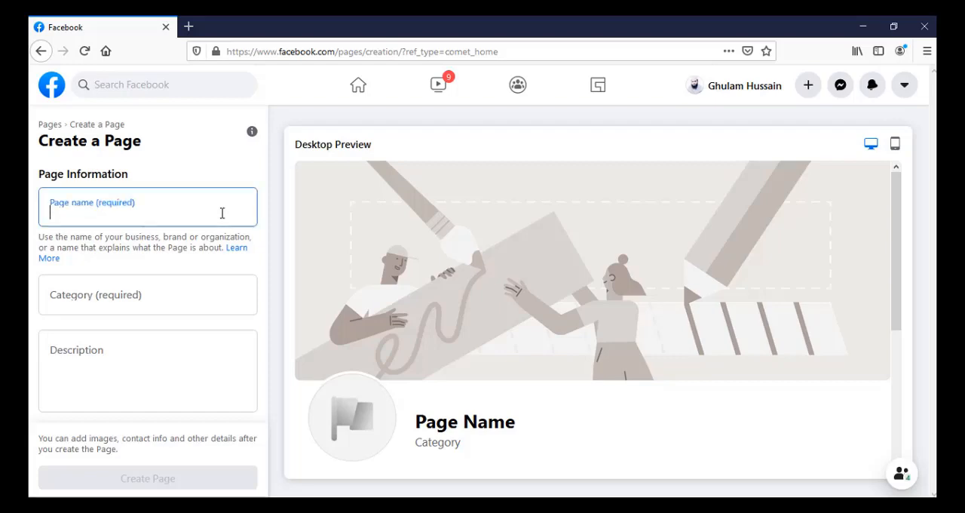
pyautogui.click(202, 299)
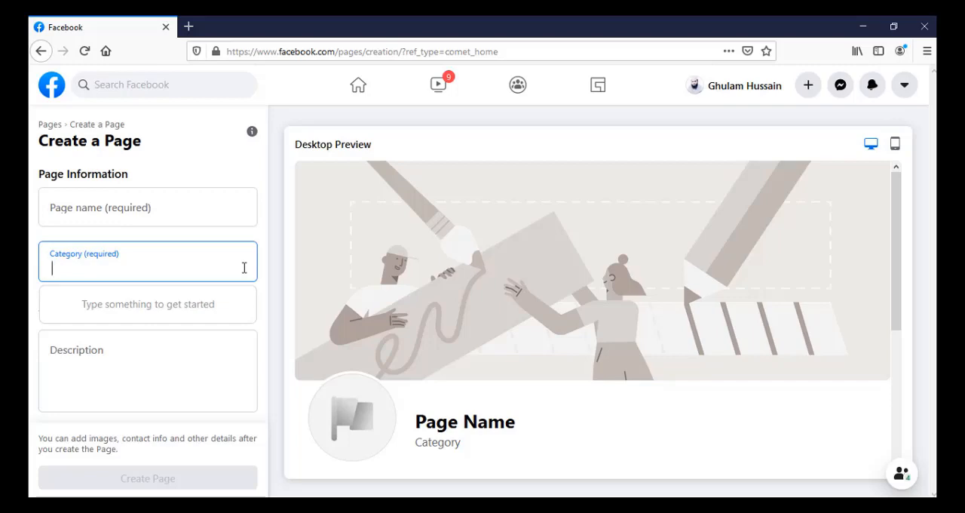
pyautogui.click(149, 367)
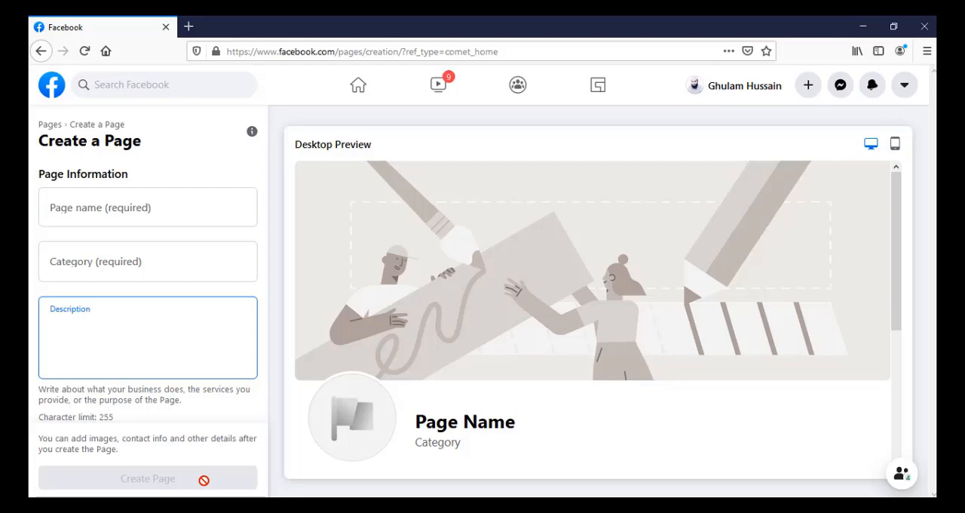
pyautogui.hotkey('alt', 'Left')
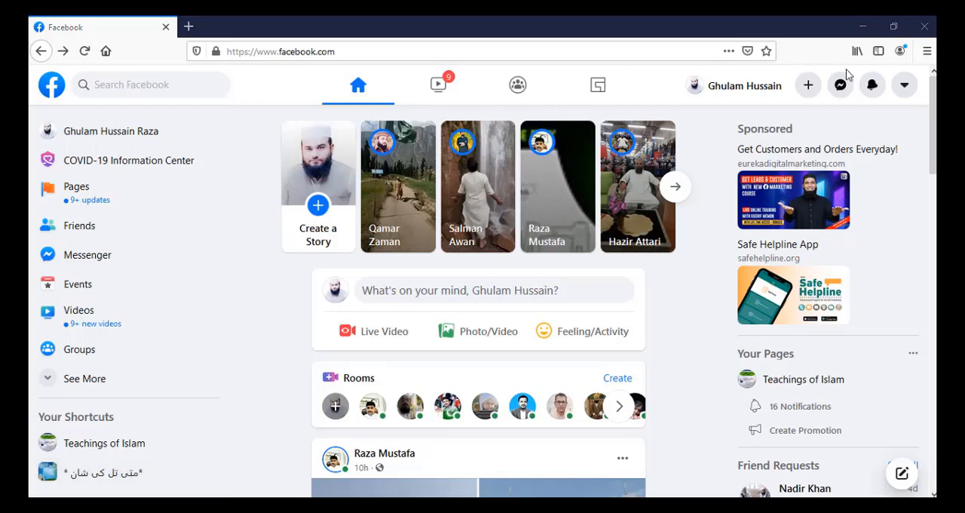
# Switch back to Classic Facebook, answering Yes to the missing features question and submitting the feedback.
pyautogui.click(905, 90)
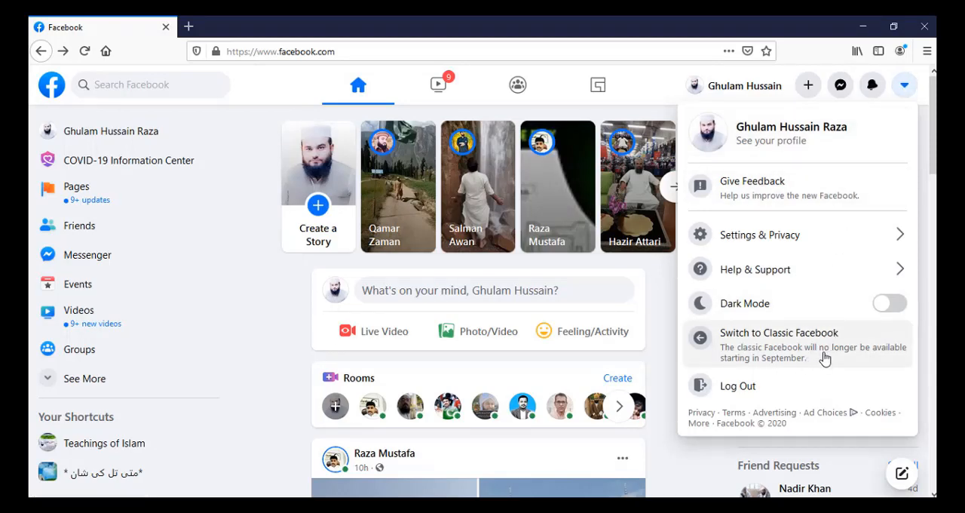
pyautogui.click(808, 349)
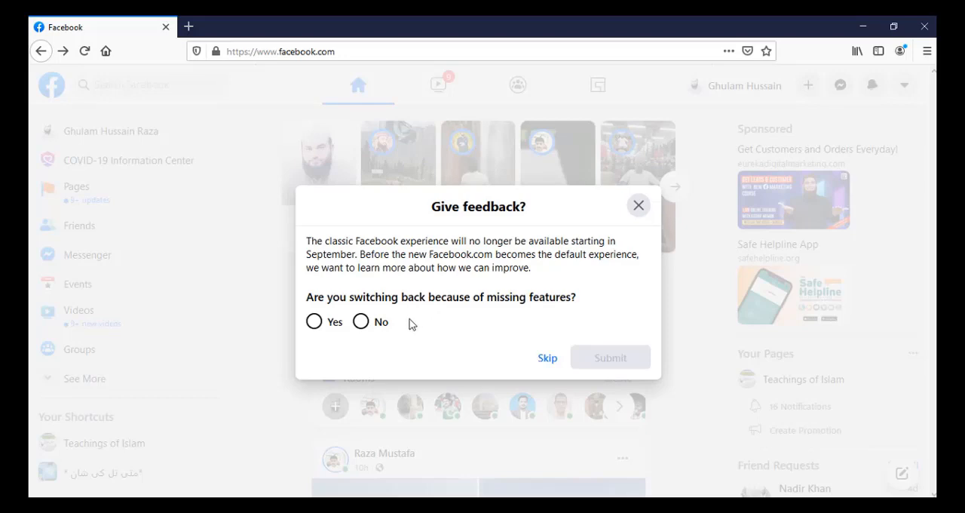
pyautogui.click(335, 322)
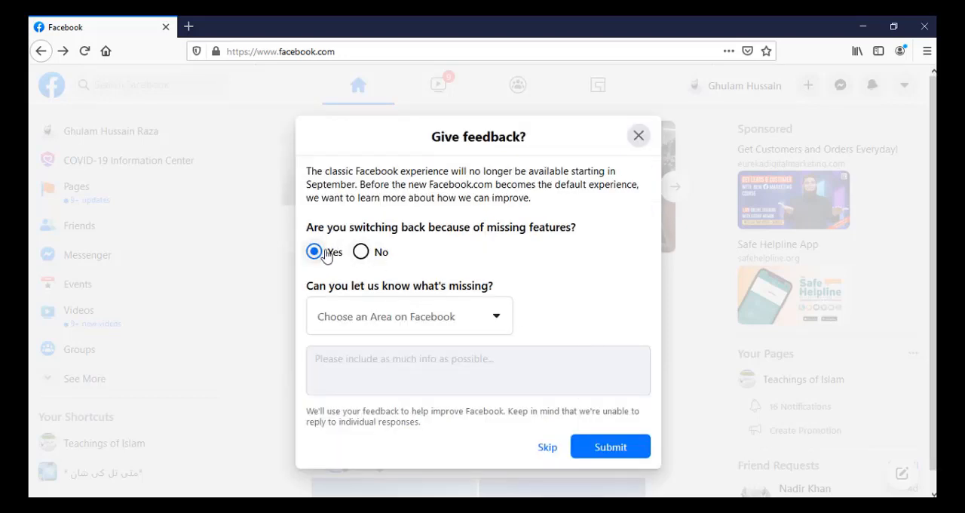
pyautogui.click(604, 448)
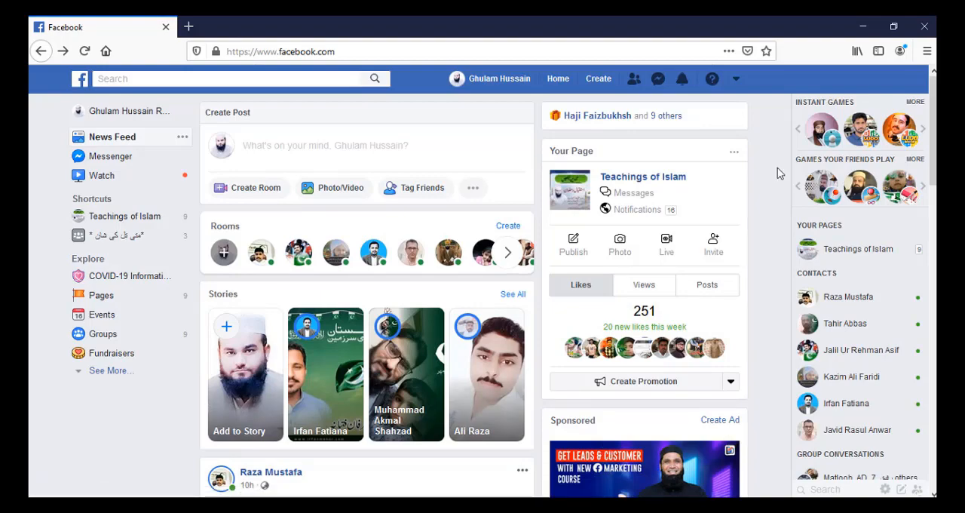
# Open Business Manager for Adslogics Marketing Agency, and also load business.facebook.com in a separate browser tab.
pyautogui.click(737, 80)
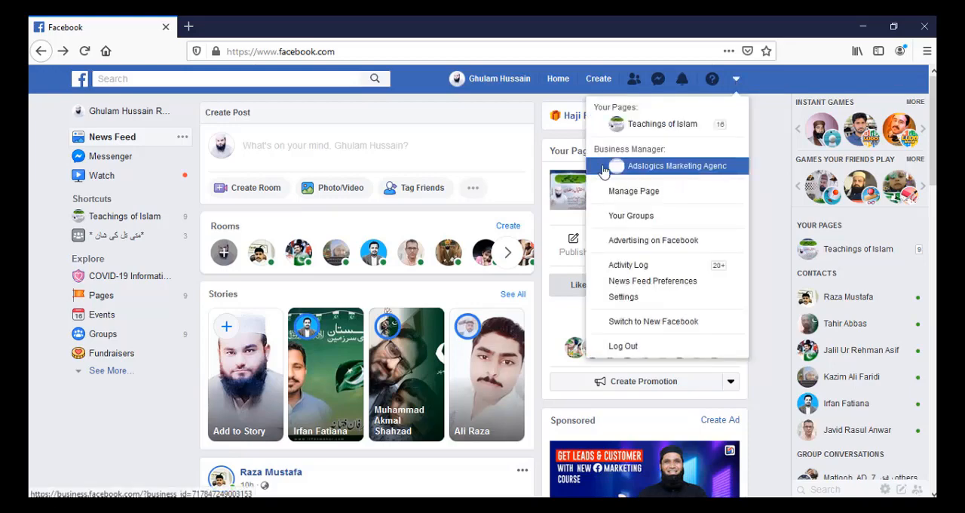
pyautogui.click(695, 168)
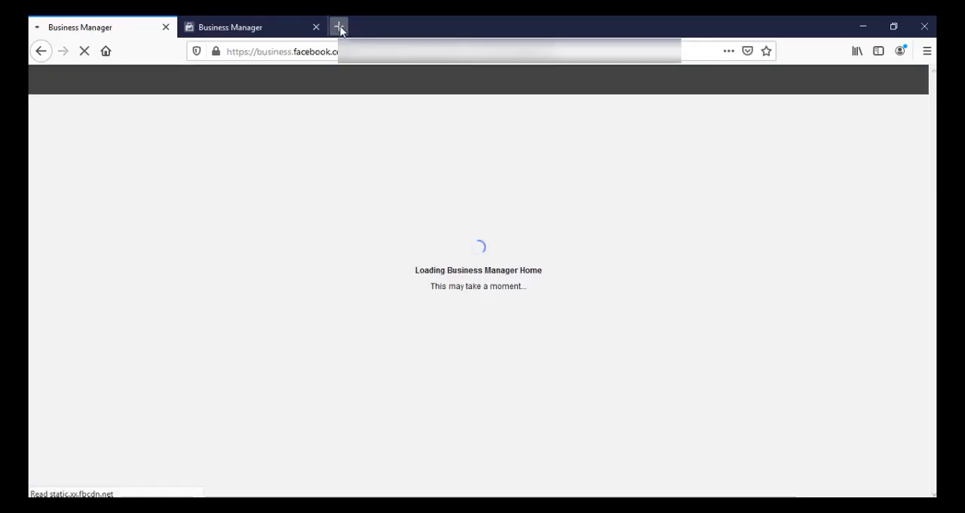
pyautogui.click(340, 28)
pyautogui.write('business.facebook.com/')
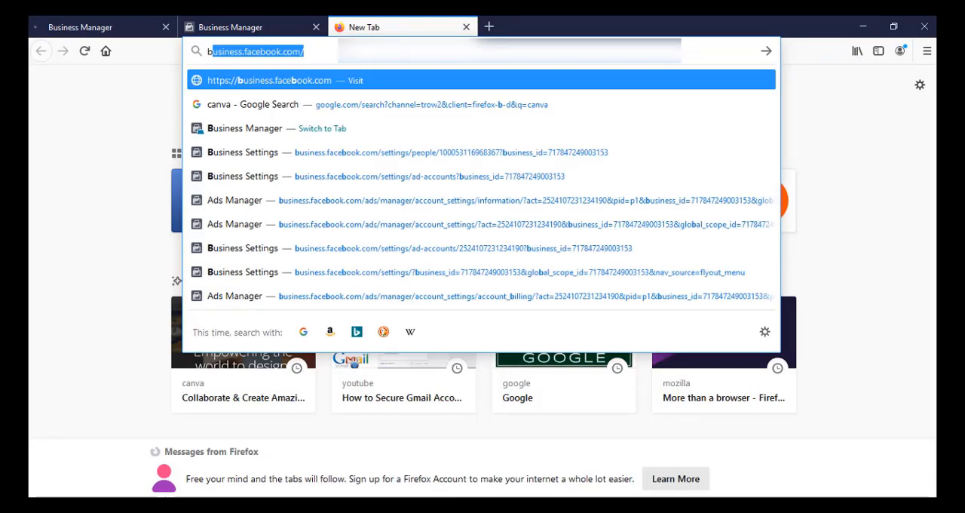
pyautogui.press('Return')
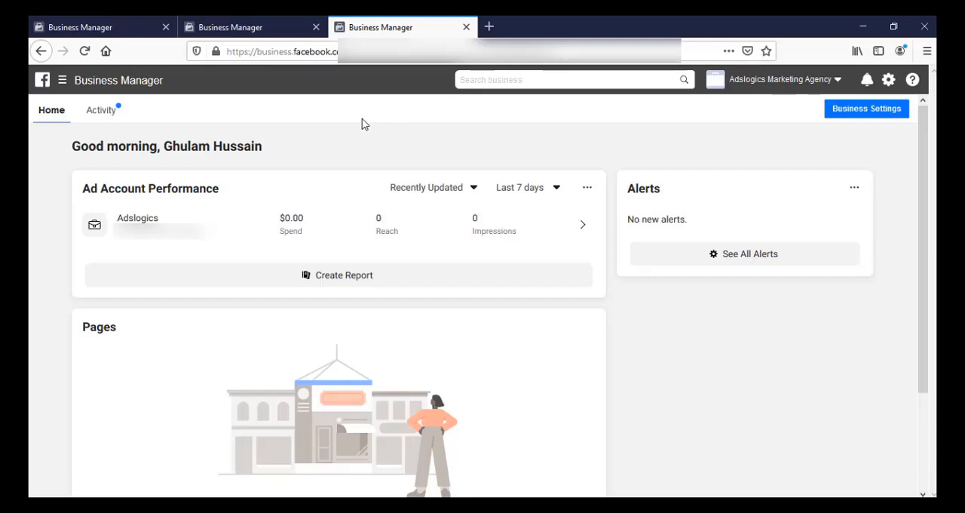
# Review the Pages section of the Business Manager home and open Business Settings.
pyautogui.scroll(-1, 242, 216)
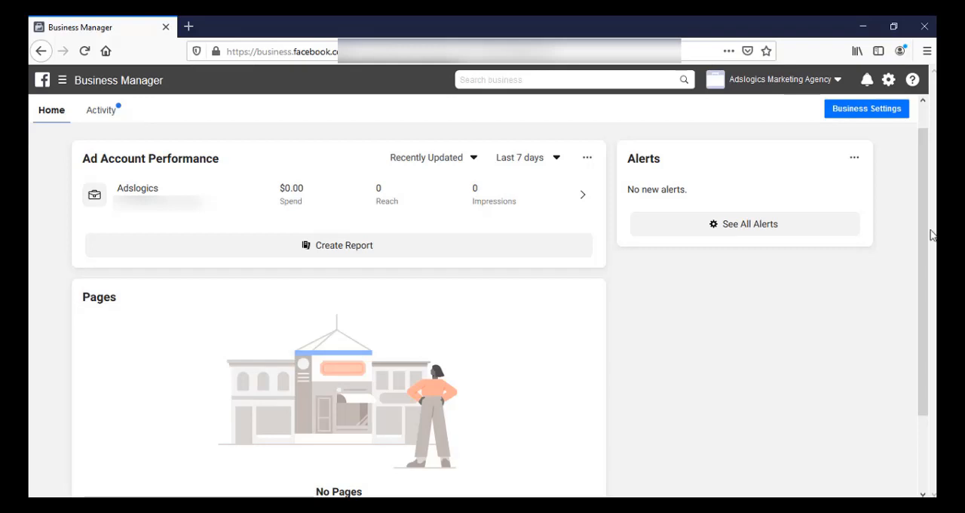
pyautogui.moveTo(921, 246); pyautogui.dragTo(931, 386)
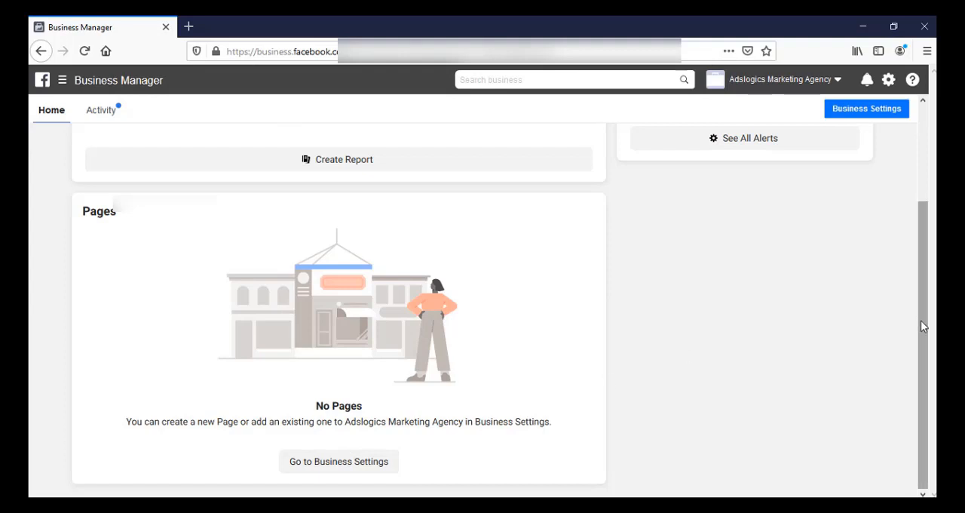
pyautogui.moveTo(921, 321)
pyautogui.mouseDown()
pyautogui.moveTo(924, 246)
pyautogui.moveTo(930, 326)
pyautogui.mouseUp()
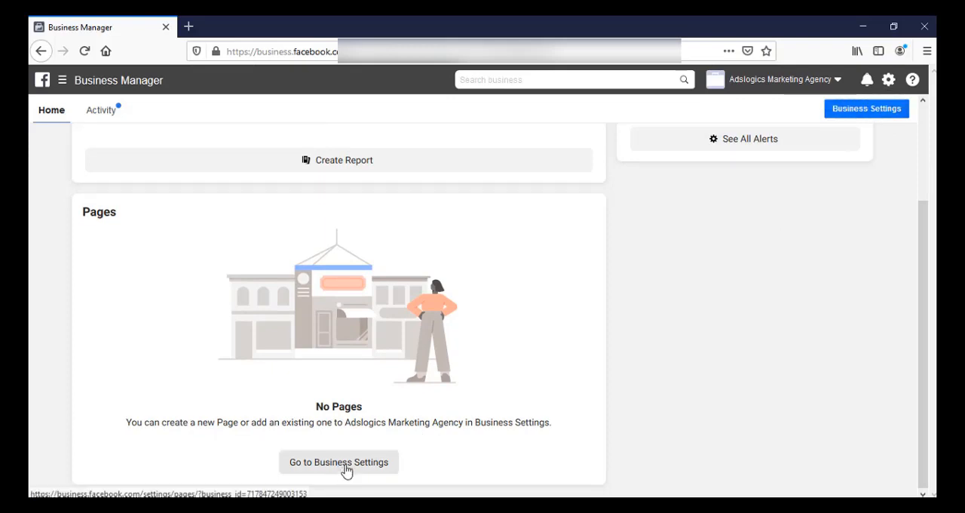
pyautogui.click(63, 83)
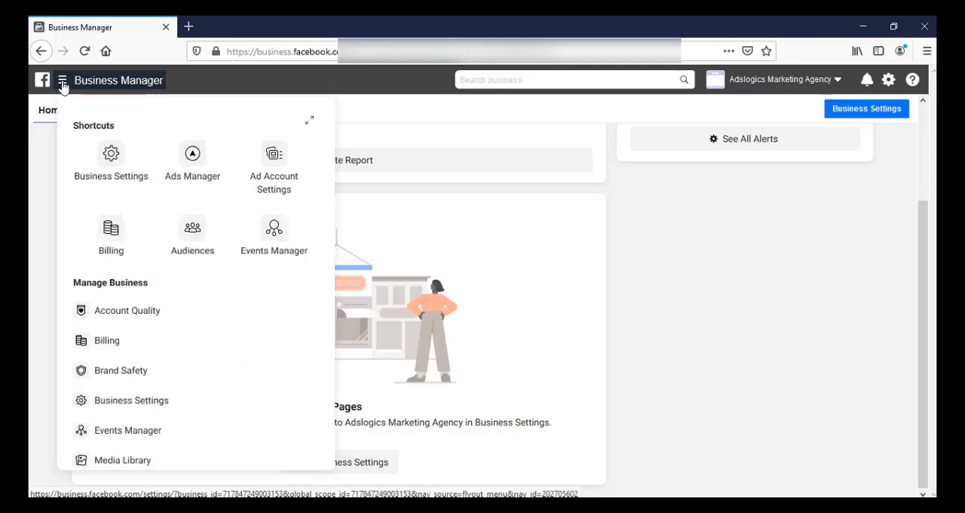
pyautogui.click(113, 166)
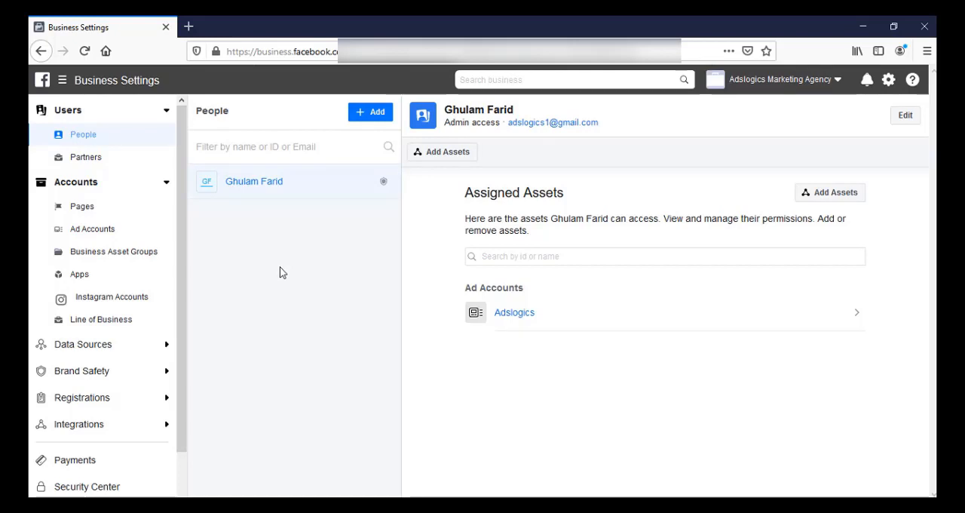
# Show the business's Pages under Accounts and start adding one with the Create a New Page option.
pyautogui.click(124, 185)
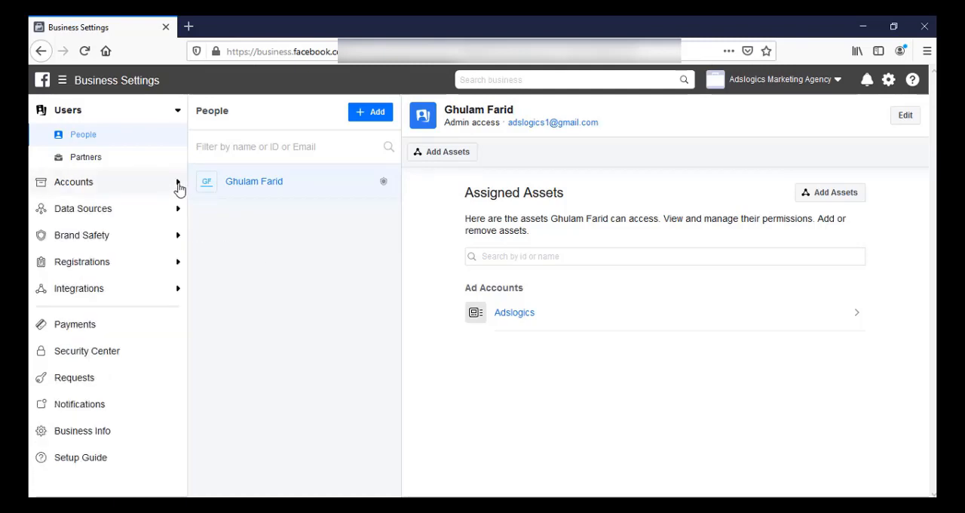
pyautogui.click(178, 184)
pyautogui.click(110, 207)
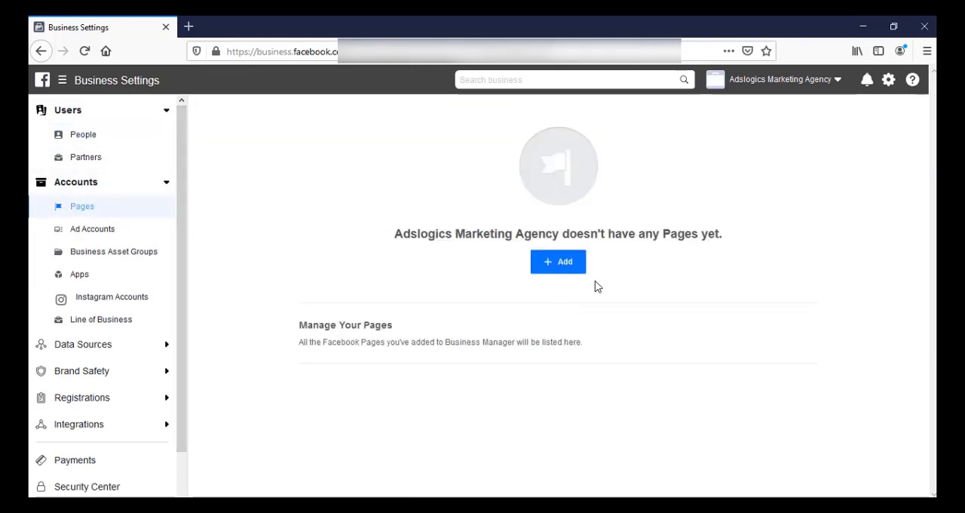
pyautogui.click(558, 264)
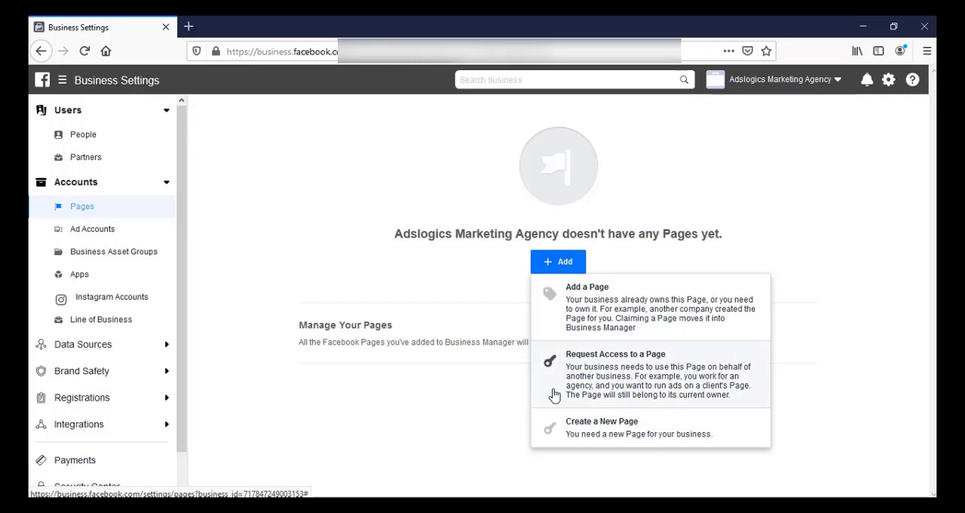
pyautogui.click(598, 432)
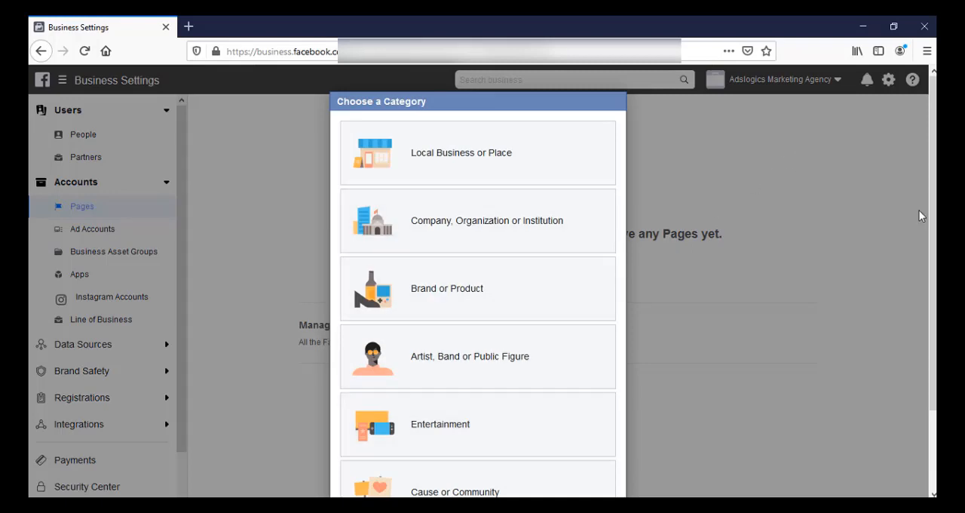
# Look through the available page types and choose Brand or Product for the new page.
pyautogui.scroll(-2, 932, 219)
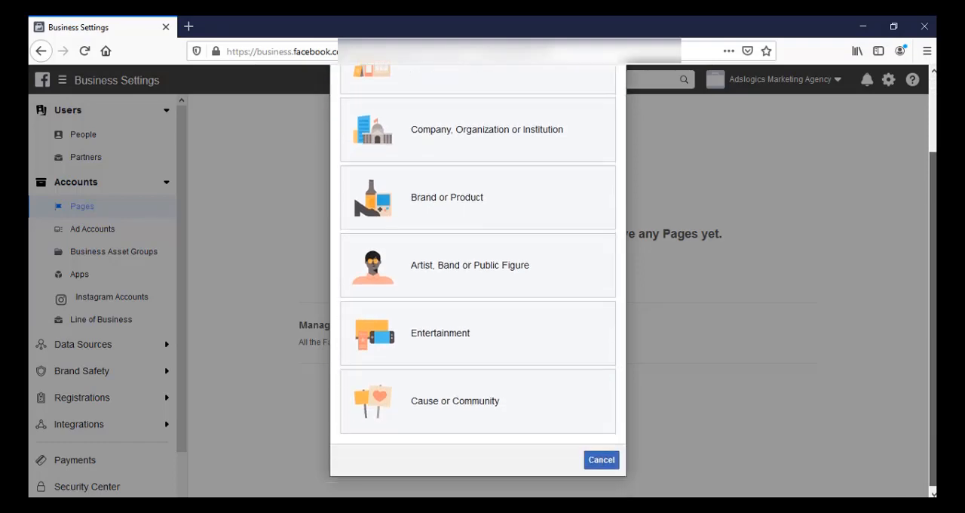
pyautogui.moveTo(933, 294); pyautogui.dragTo(933, 271)
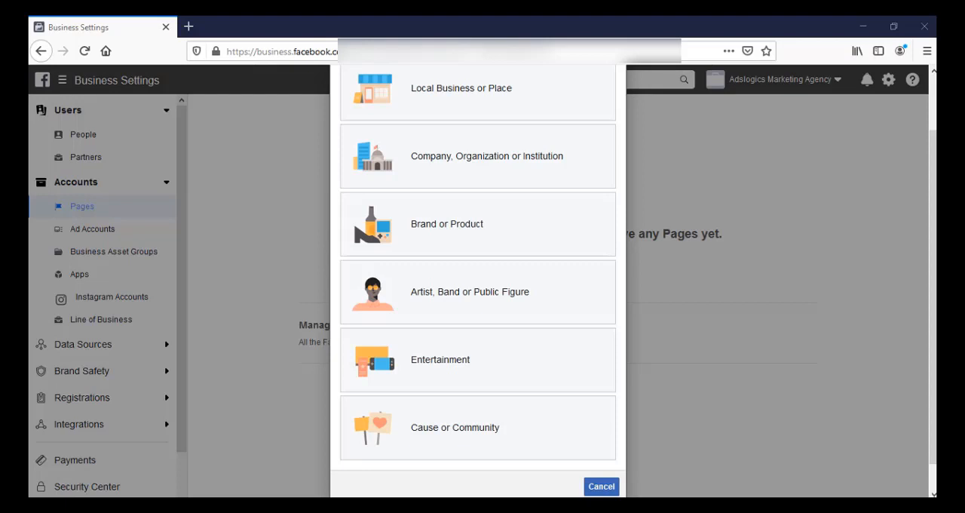
pyautogui.scroll(1, 478, 281)
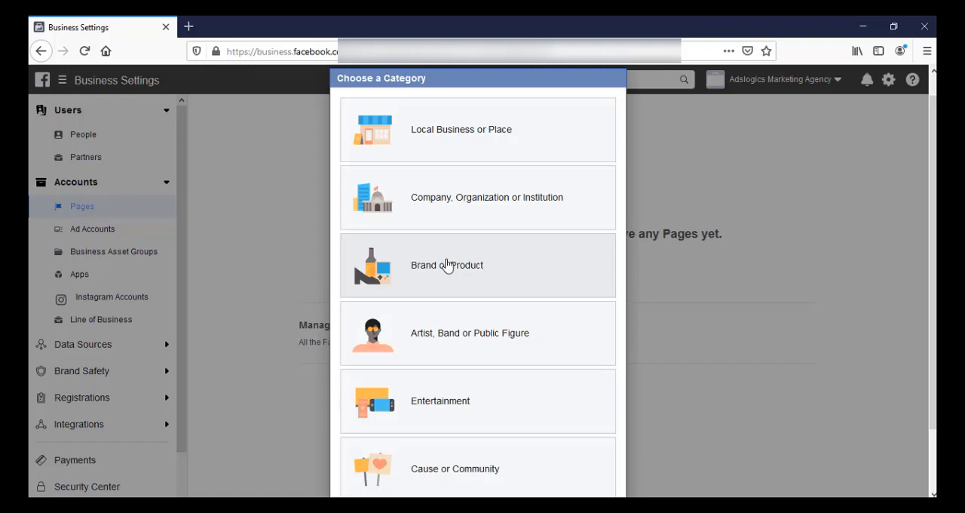
pyautogui.click(504, 273)
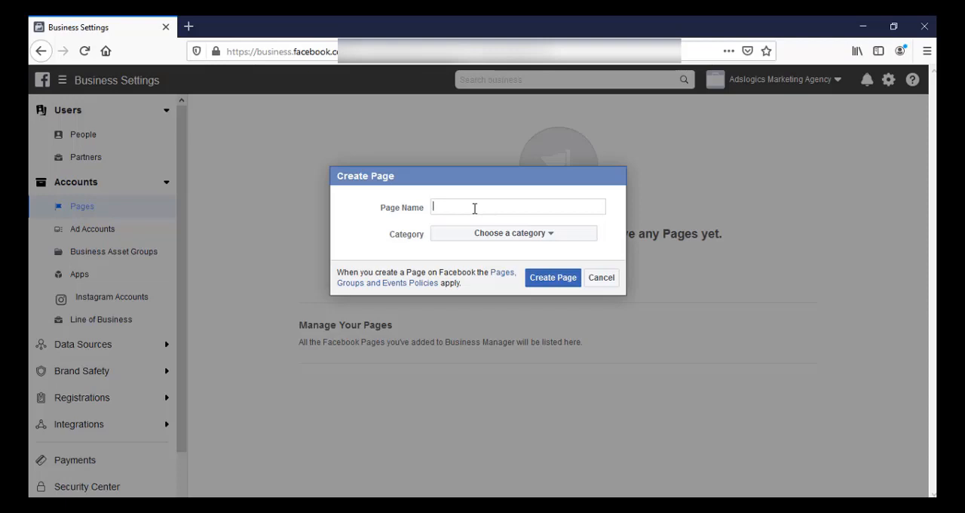
# Name the page SMM DEMO, set its category to Product/Service, and create it.
pyautogui.write('SMM DEMO')
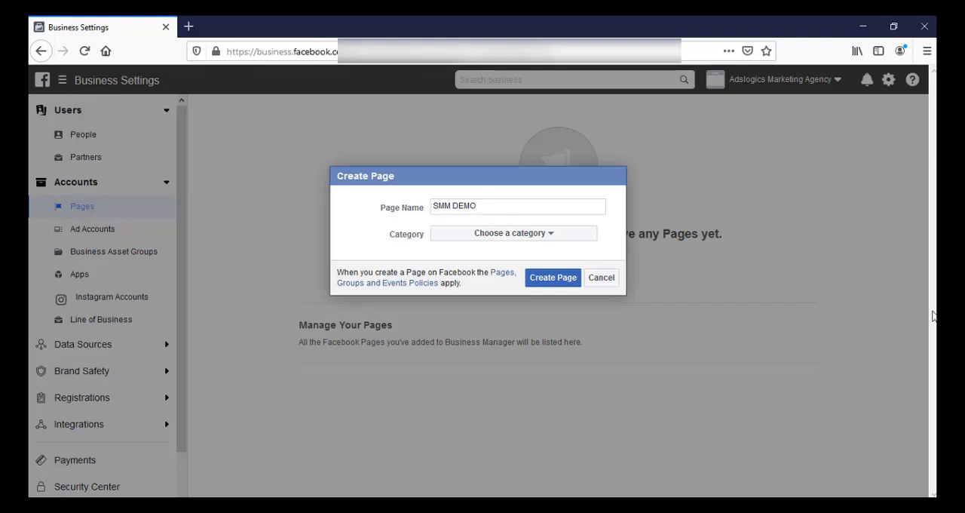
pyautogui.click(552, 240)
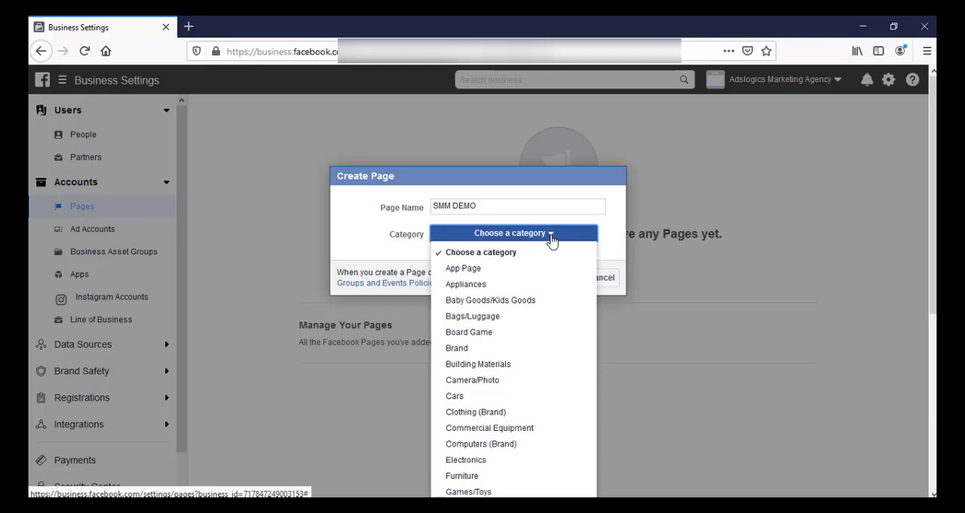
pyautogui.scroll(-3, 528, 339)
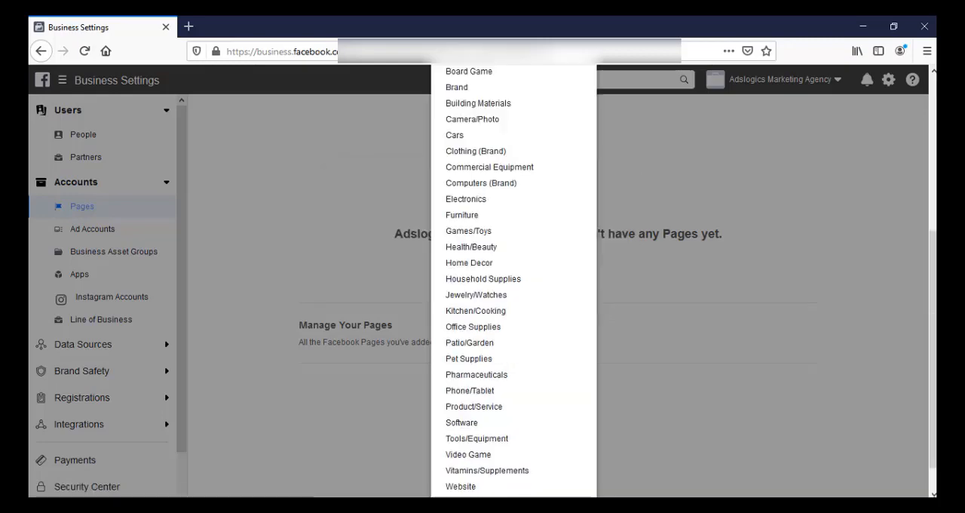
pyautogui.click(540, 411)
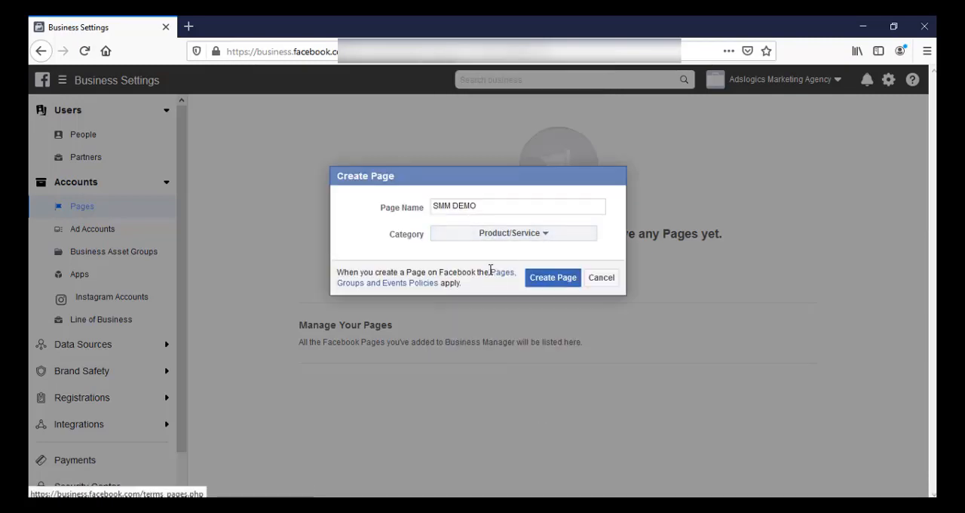
pyautogui.click(554, 280)
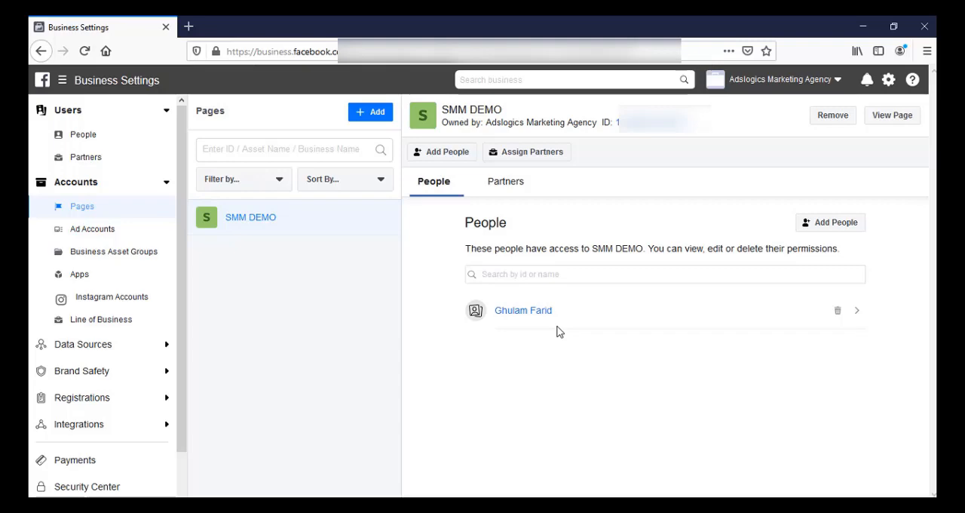
# Examine the standard and admin access permissions of the person assigned to the SMM DEMO page.
pyautogui.click(858, 312)
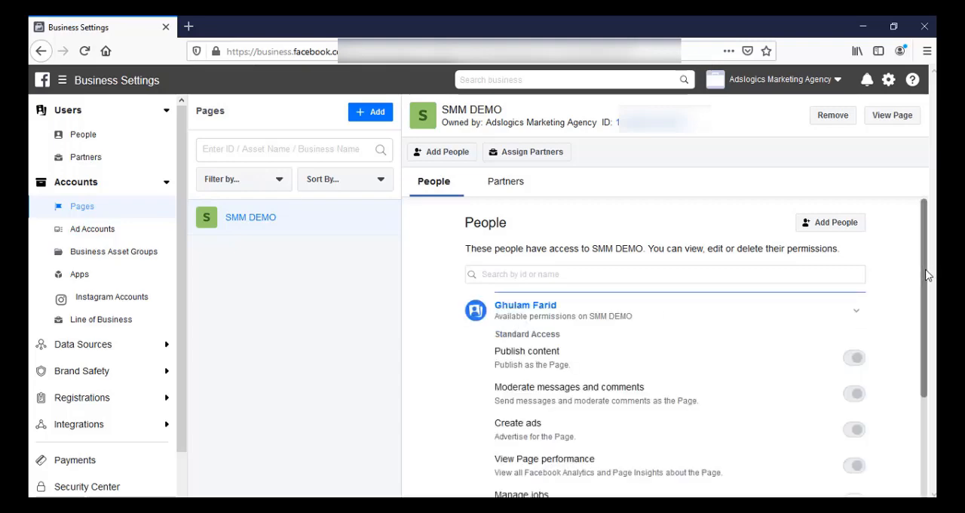
pyautogui.moveTo(926, 280); pyautogui.dragTo(926, 377)
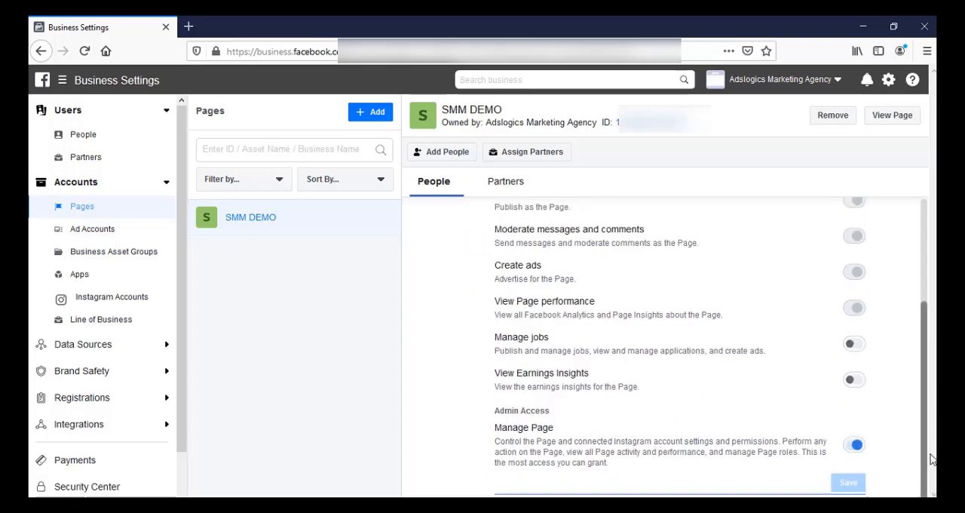
pyautogui.moveTo(927, 446); pyautogui.dragTo(928, 310)
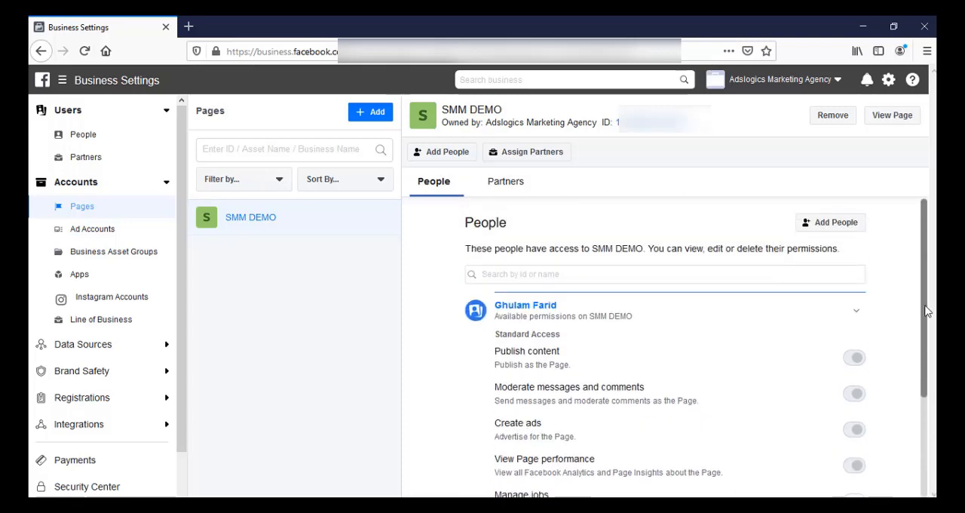
pyautogui.click(858, 315)
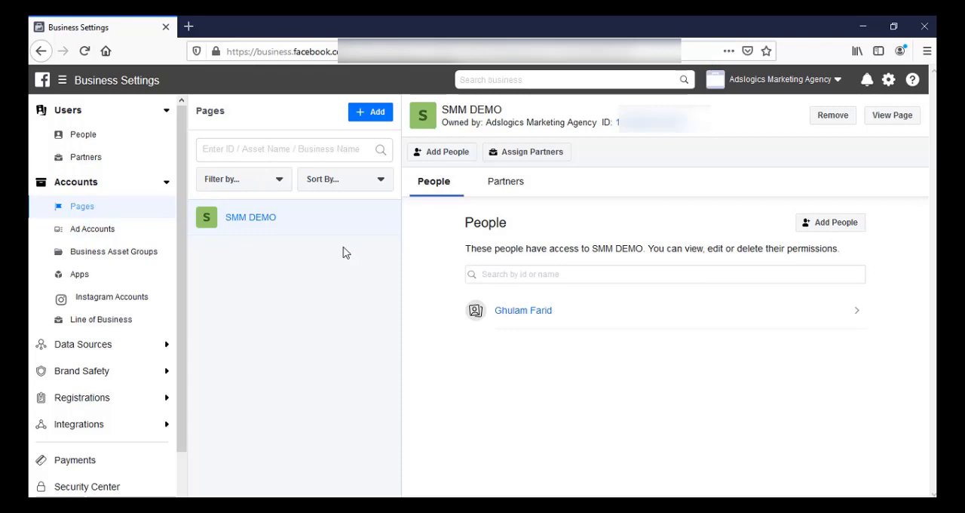
# View the SMM DEMO page and choose Call Now from the Contact you options as its action button.
pyautogui.click(894, 117)
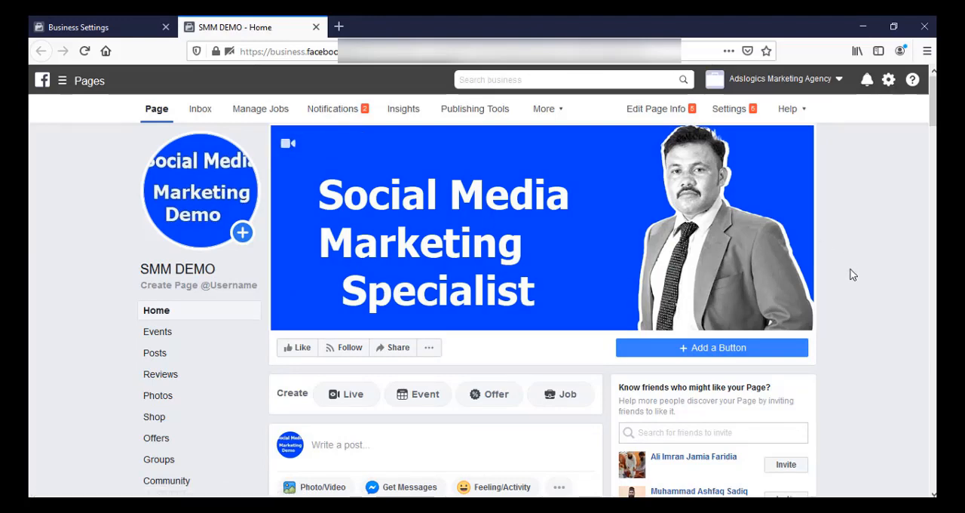
pyautogui.click(684, 350)
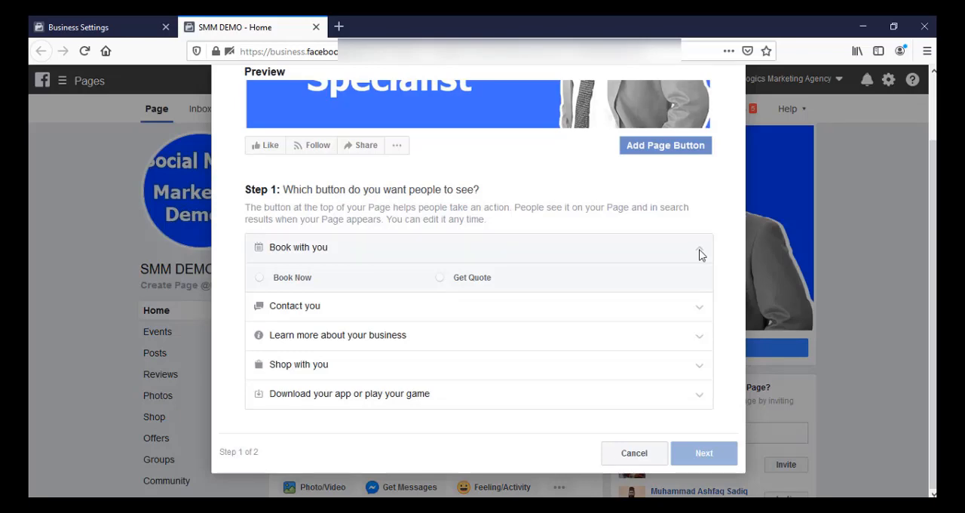
pyautogui.click(699, 312)
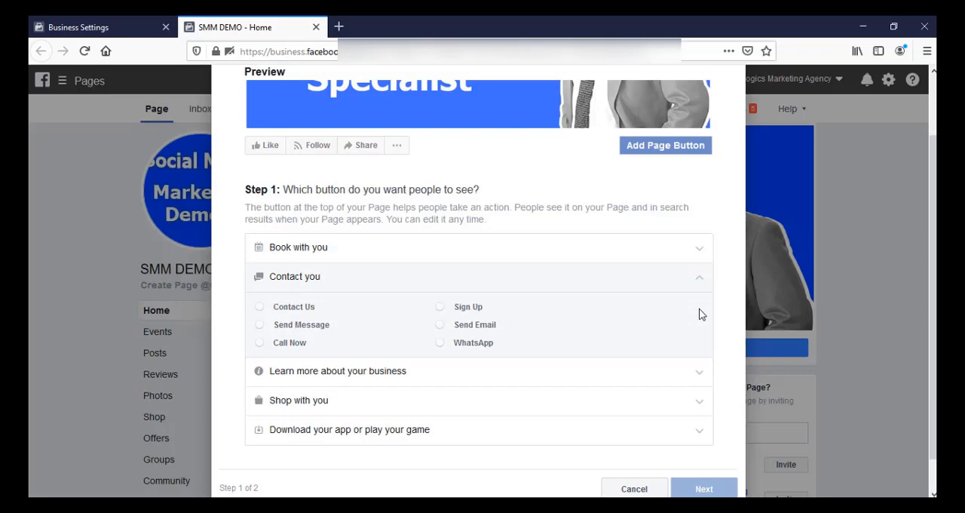
pyautogui.click(261, 309)
pyautogui.click(263, 329)
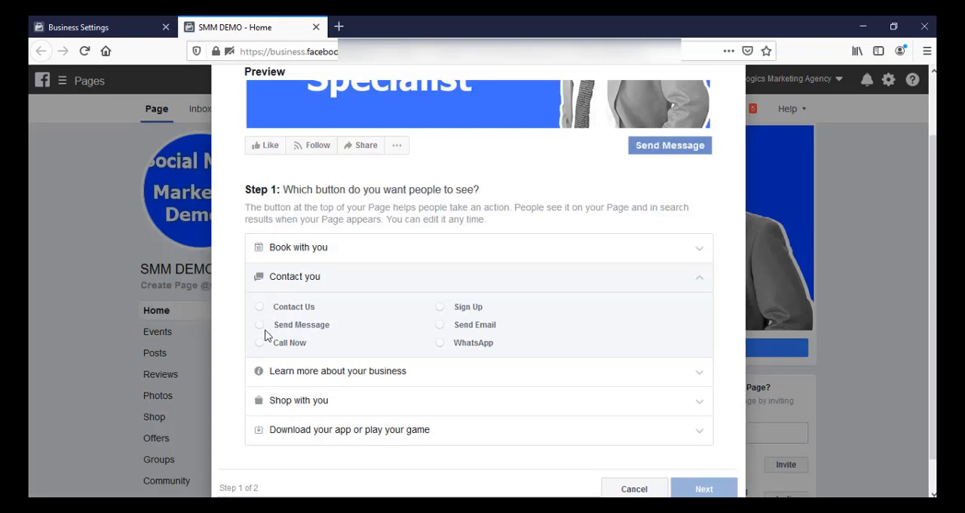
pyautogui.click(262, 344)
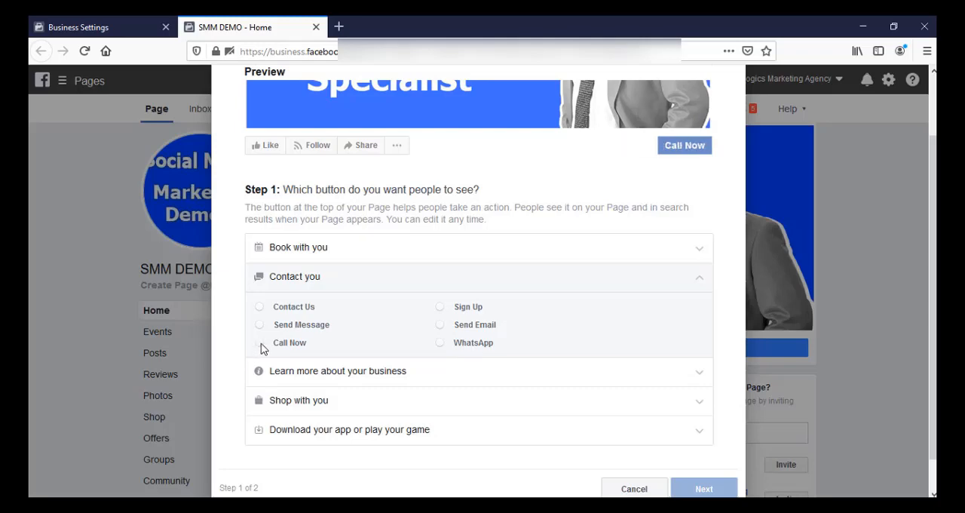
pyautogui.click(260, 345)
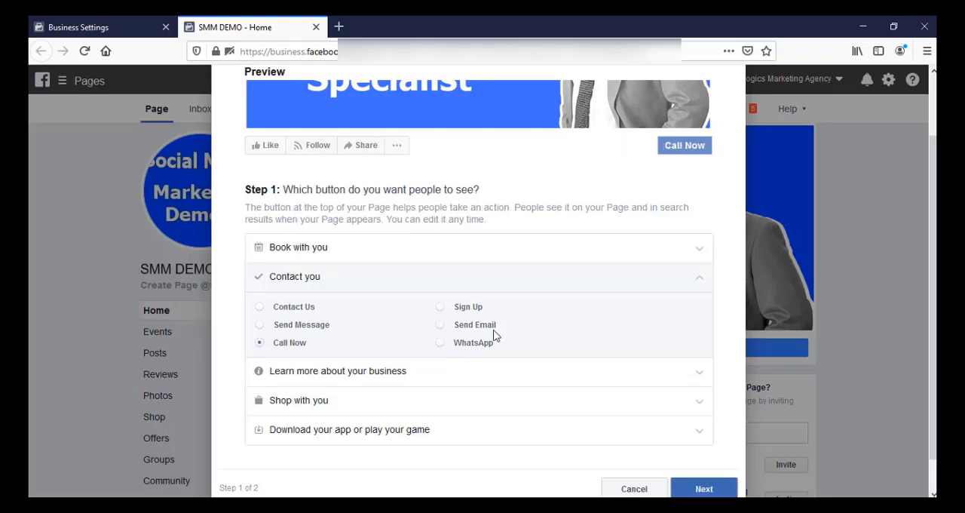
# Configure the Call Now button with the business phone number under Pakistan's country code +92 and finish adding it to the page.
pyautogui.click(704, 489)
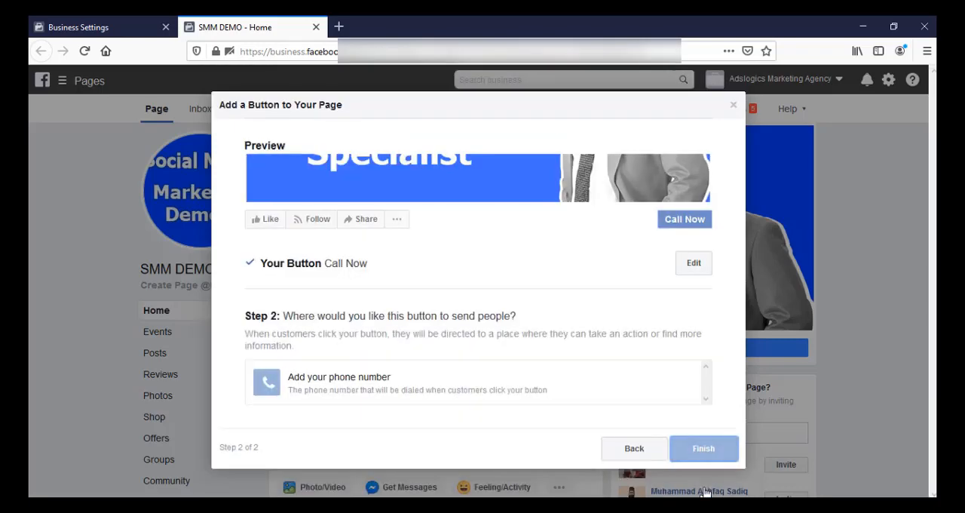
pyautogui.click(393, 386)
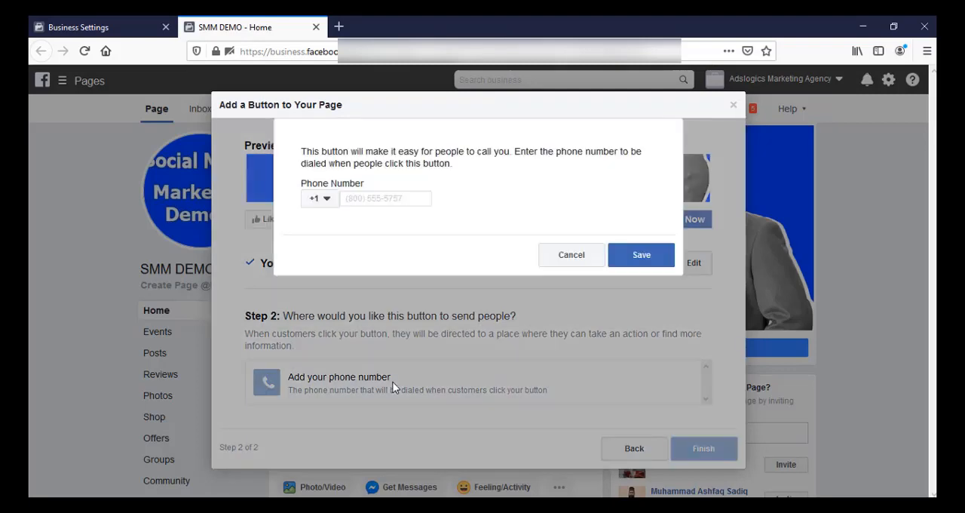
pyautogui.click(328, 205)
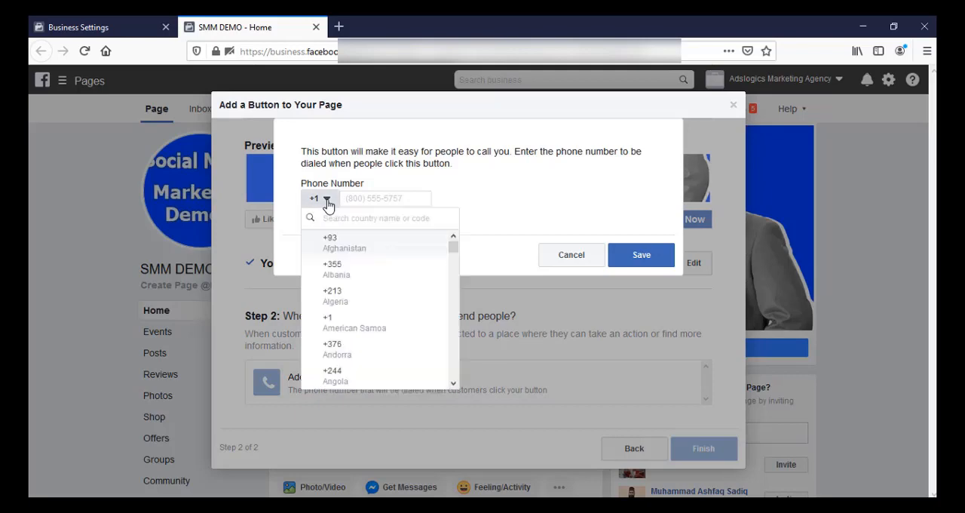
pyautogui.click(338, 218)
pyautogui.write('PA')
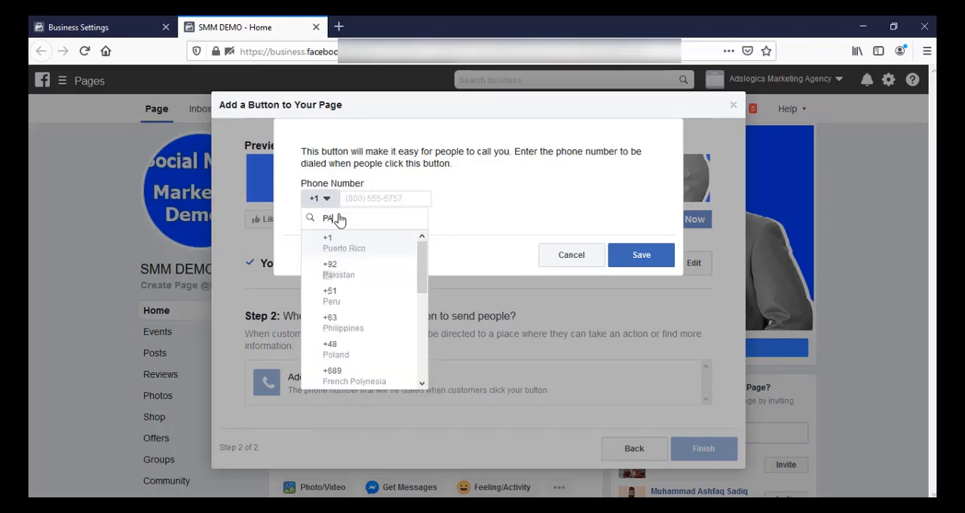
pyautogui.click(339, 246)
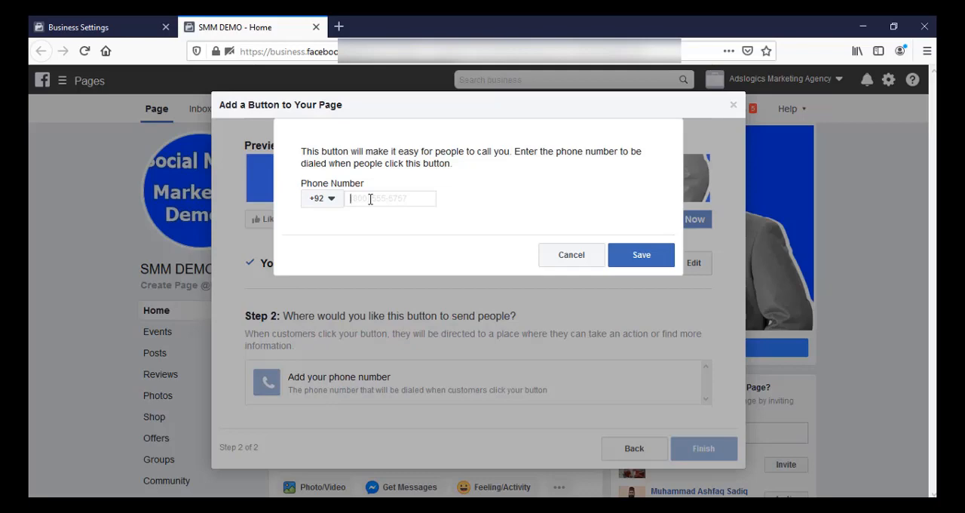
pyautogui.click(371, 199)
pyautogui.hotkey('ctrl', 'v')
pyautogui.click(643, 256)
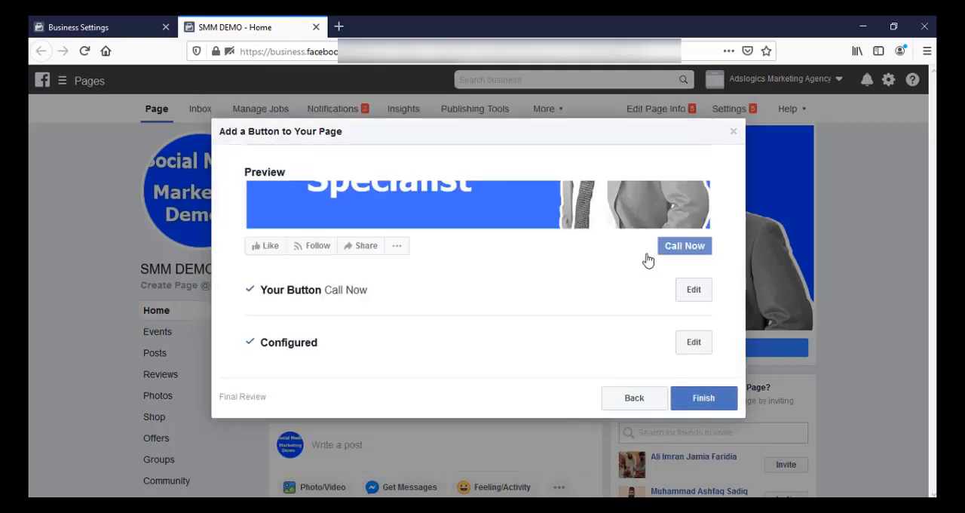
pyautogui.click(706, 399)
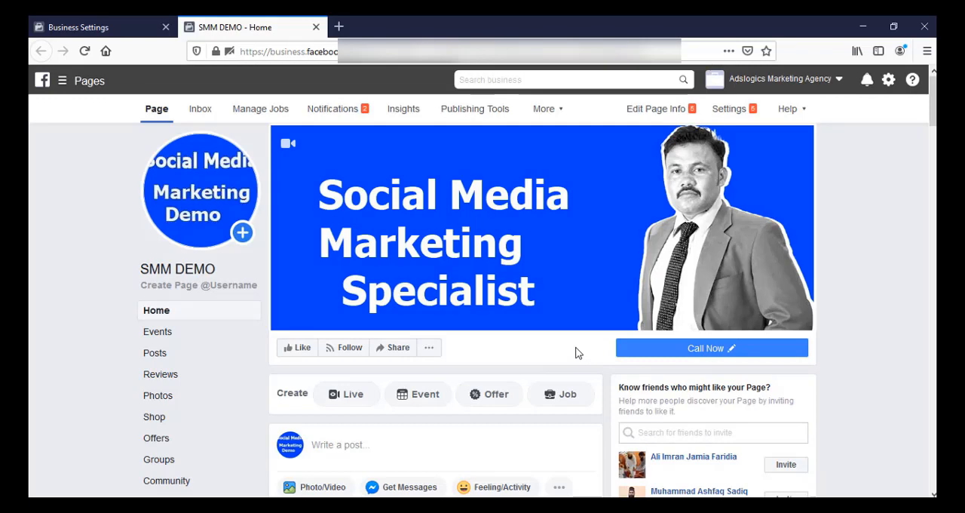
# Unpublish the SMM DEMO page in its general settings, giving the reason that it isn't finished yet and needs additional content.
pyautogui.click(654, 113)
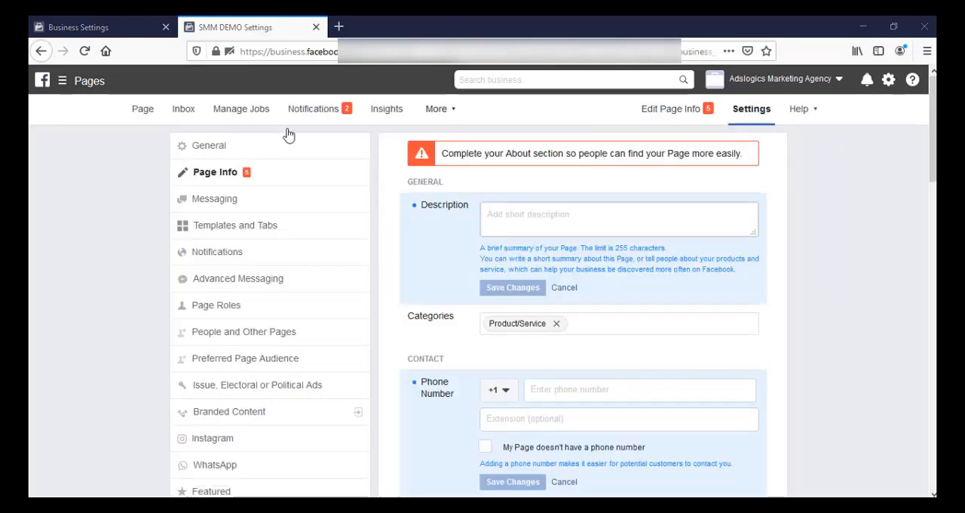
pyautogui.click(206, 150)
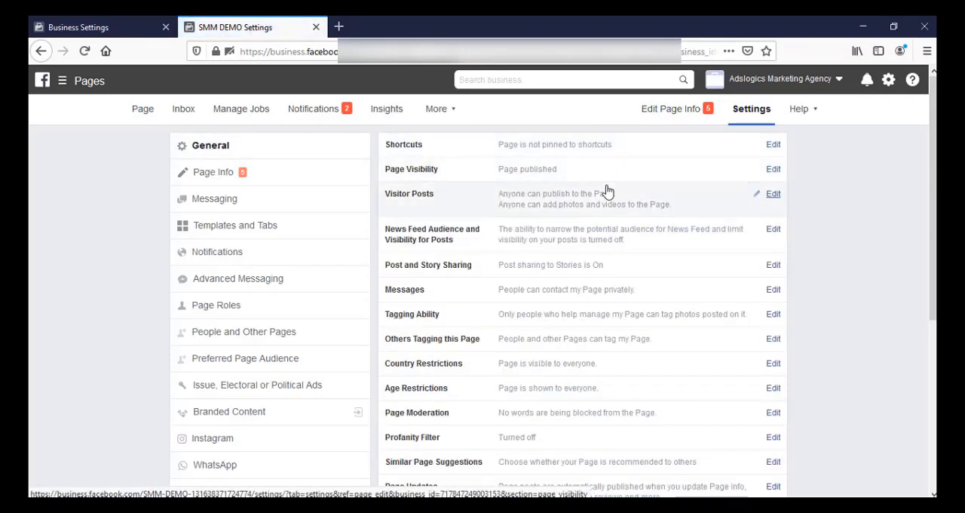
pyautogui.click(774, 171)
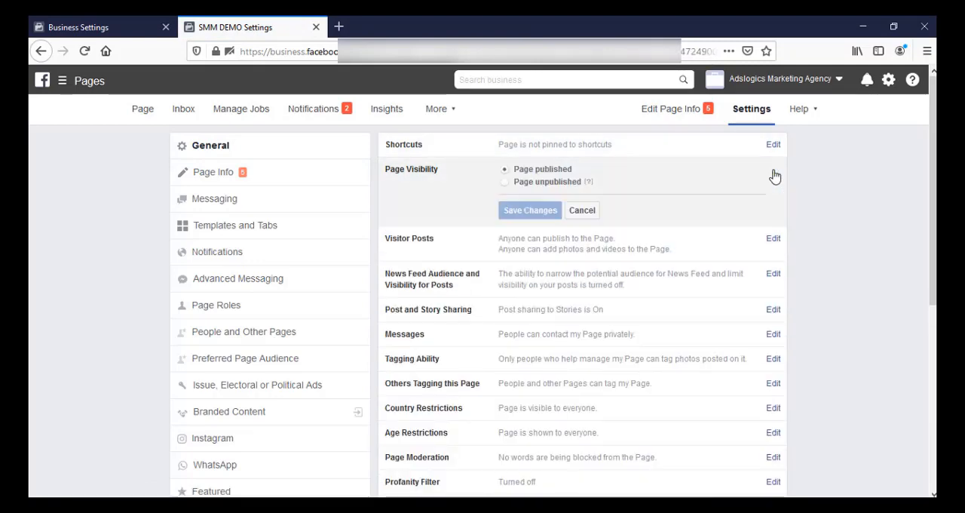
pyautogui.click(506, 183)
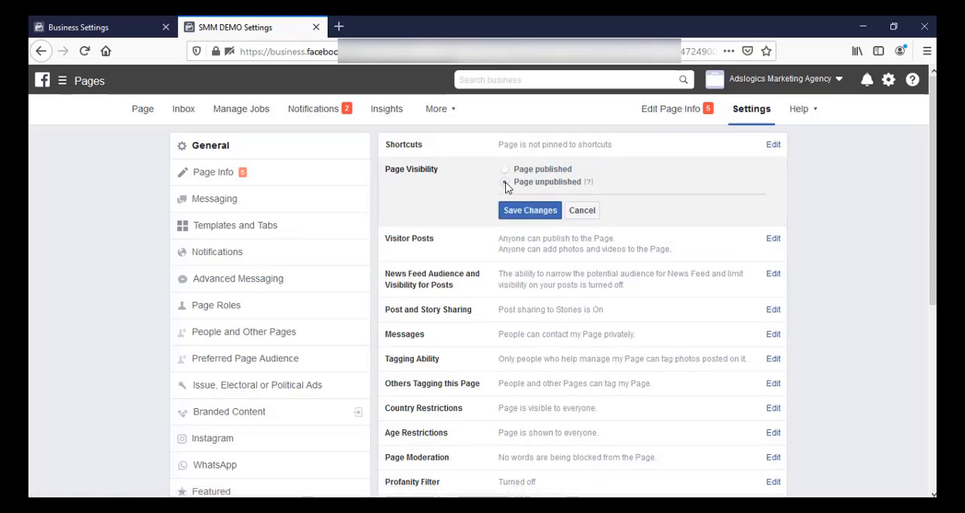
pyautogui.click(531, 213)
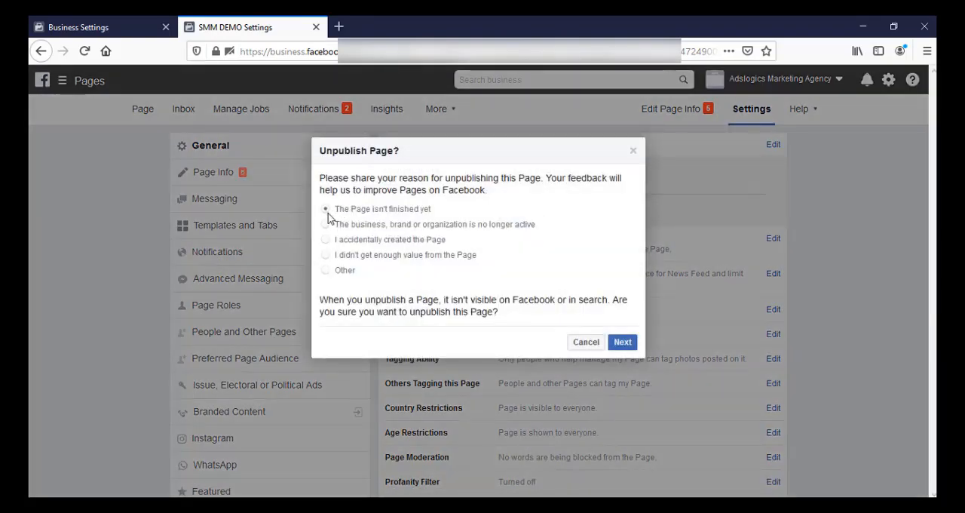
pyautogui.click(623, 343)
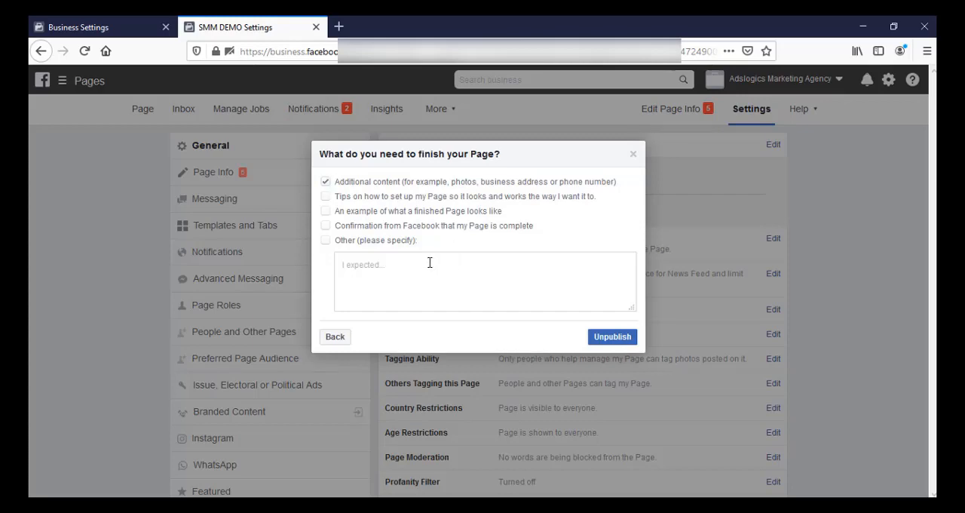
pyautogui.click(612, 337)
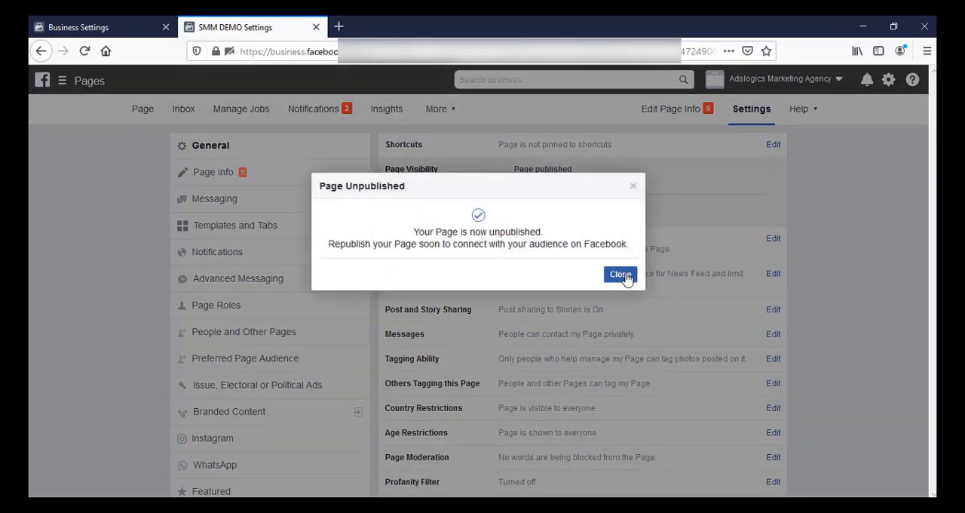
pyautogui.click(621, 273)
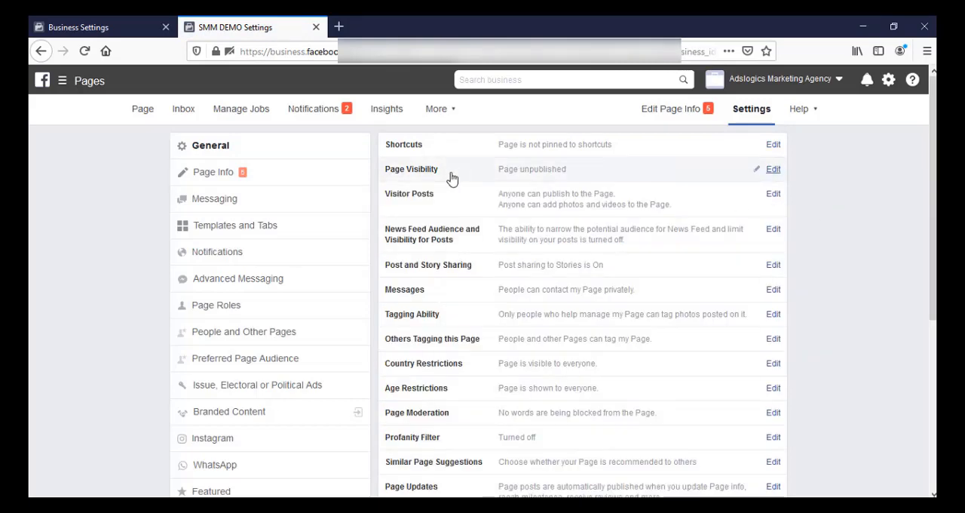
# Paste the prepared description beginning "I am a certified Social Media Marketing Expert" into the page info and save it.
pyautogui.click(215, 174)
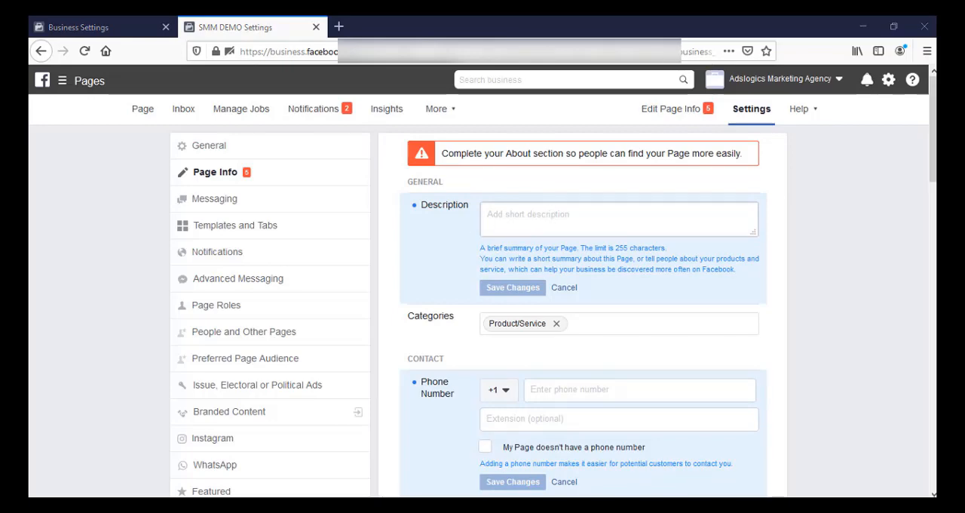
pyautogui.click(600, 215)
pyautogui.rightClick(600, 215)
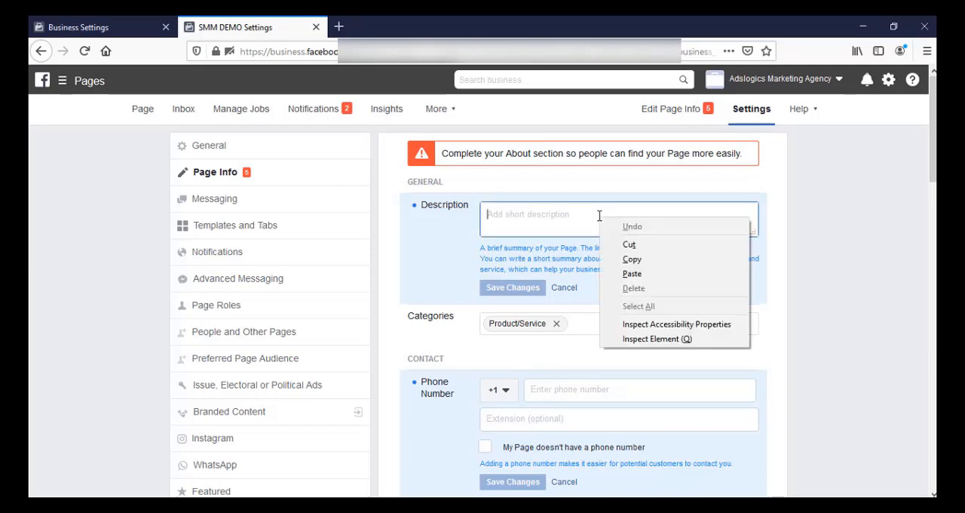
pyautogui.click(632, 274)
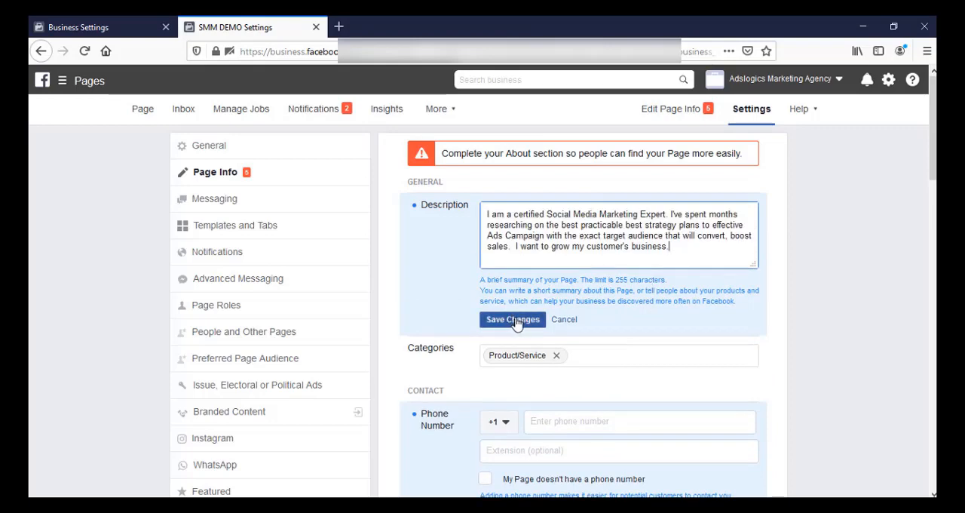
pyautogui.click(516, 323)
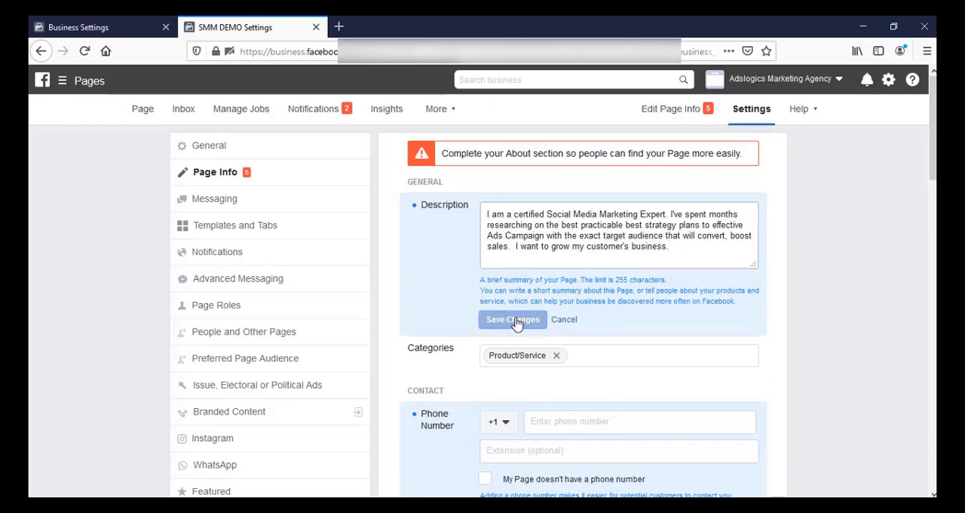
# Replace the Product/Service category with Social Media Agency, Advertising/Marketing and Advertising Agency, and save the categories.
pyautogui.click(591, 357)
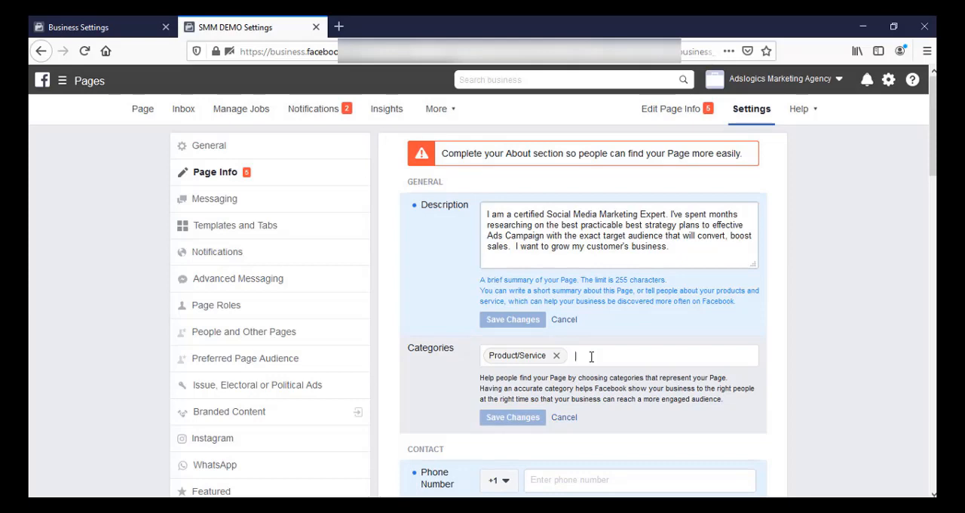
pyautogui.write('SOCIAL')
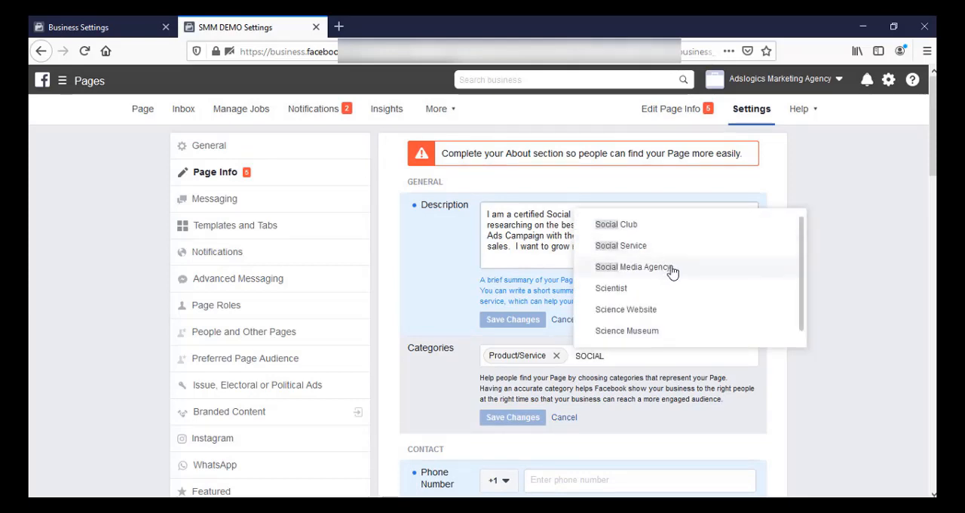
pyautogui.click(672, 268)
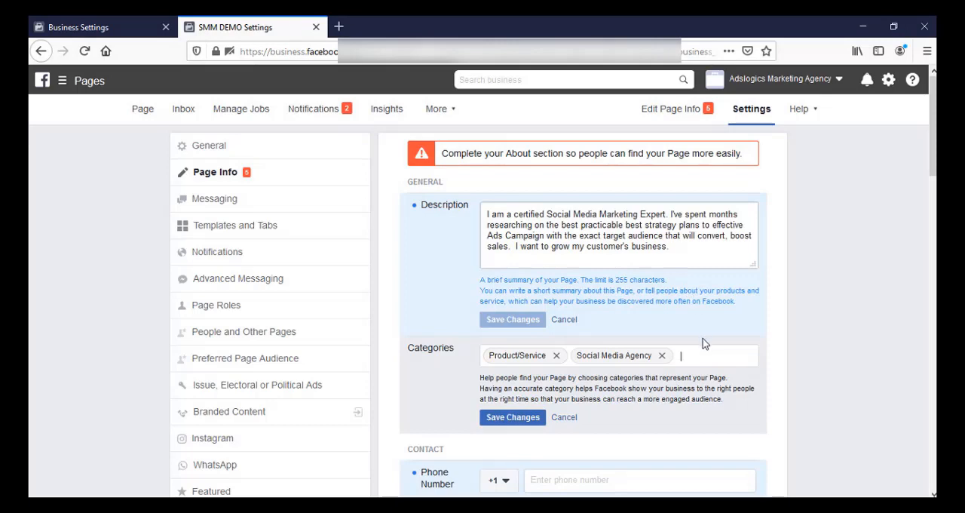
pyautogui.write('ADVER')
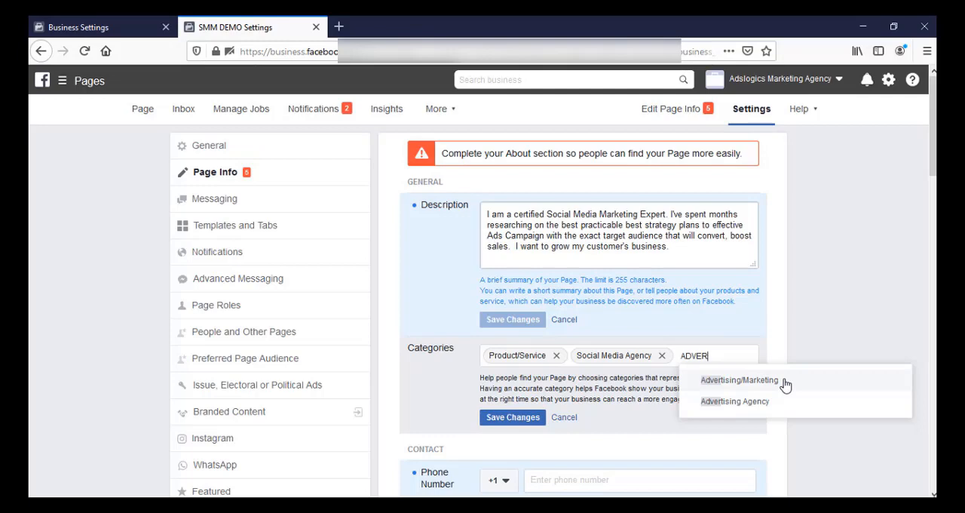
pyautogui.click(784, 384)
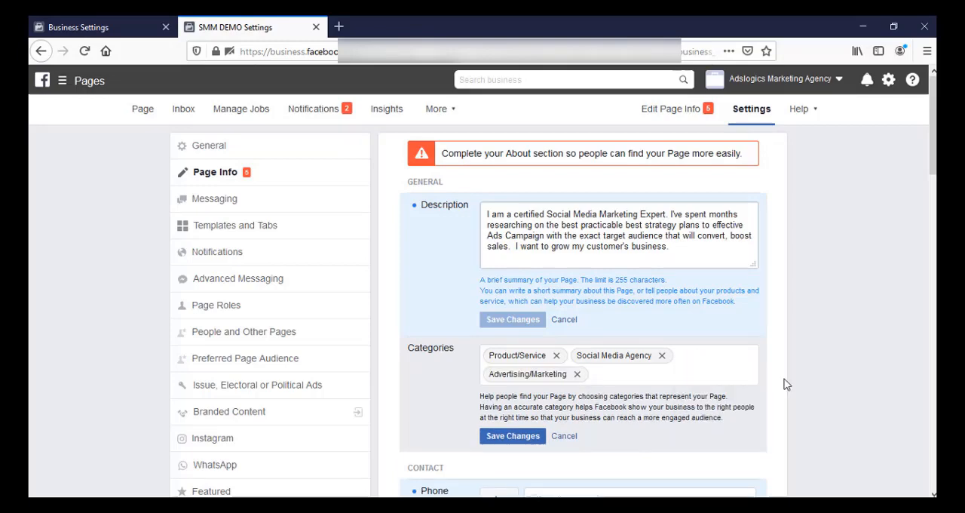
pyautogui.click(557, 356)
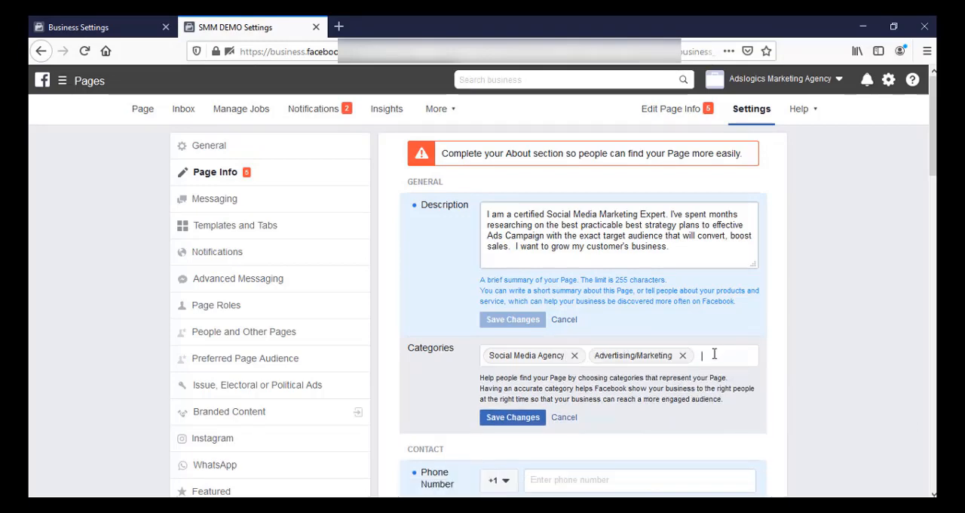
pyautogui.write('a')
pyautogui.click(691, 199)
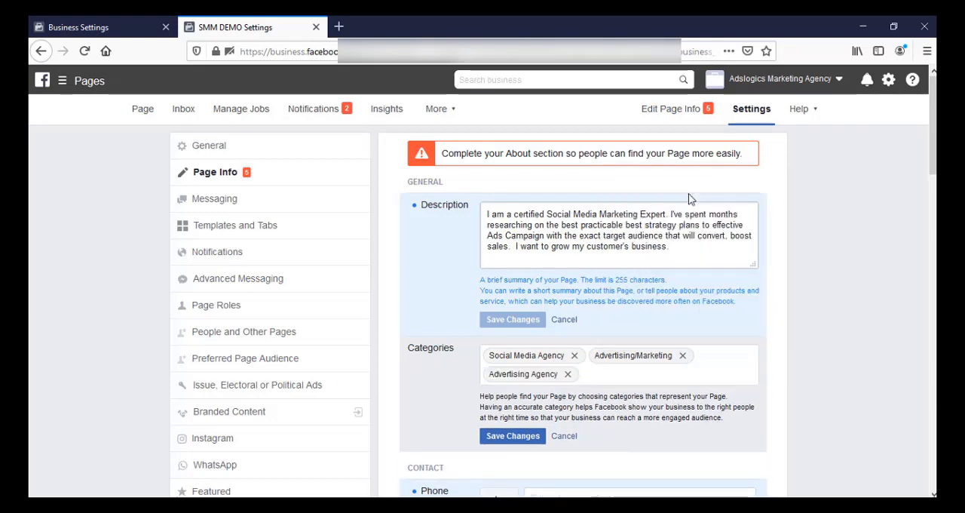
pyautogui.click(509, 438)
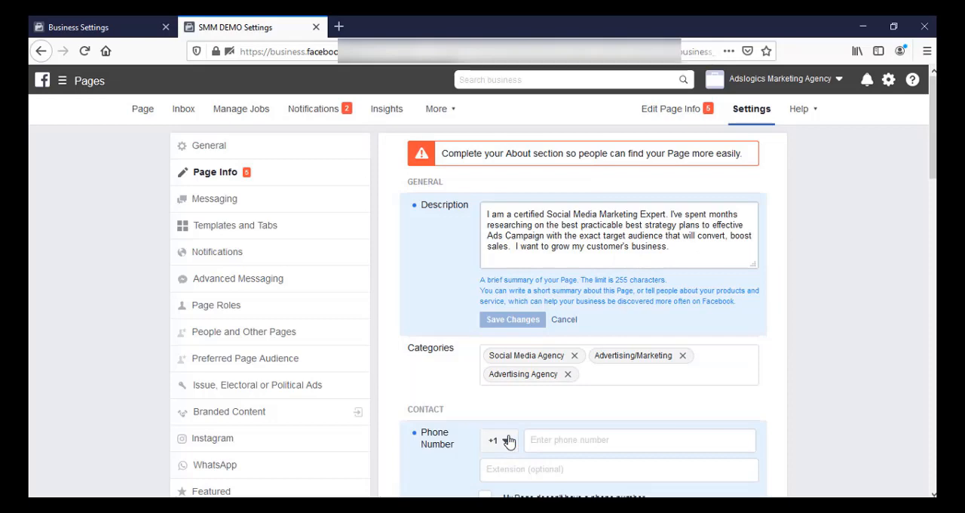
# Enter the page's contact phone number with Pakistan's country code +92 and save it.
pyautogui.scroll(-3, 927, 216)
pyautogui.click(565, 185)
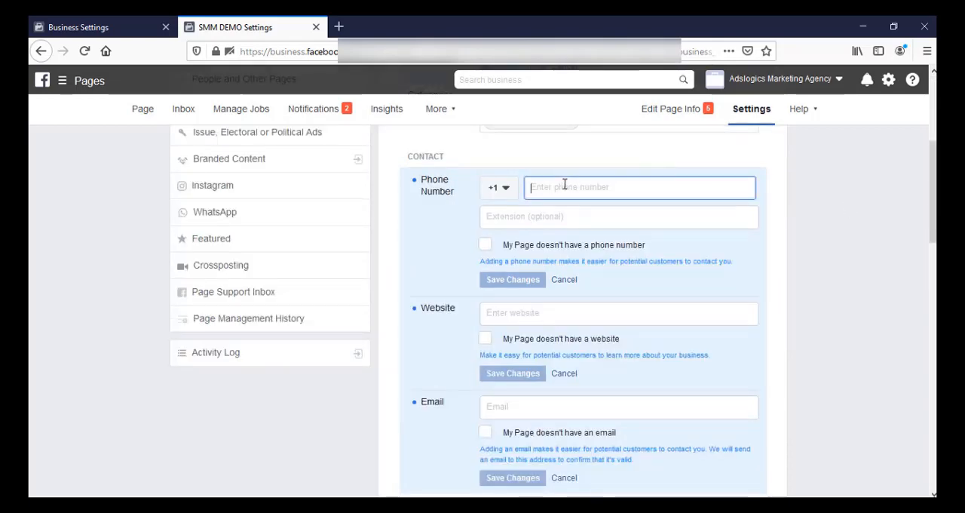
pyautogui.click(506, 190)
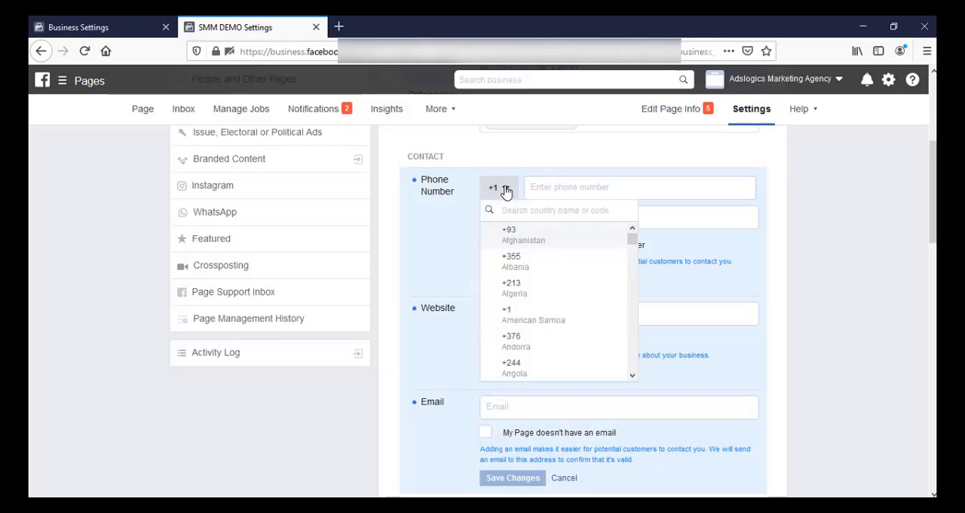
pyautogui.write('P')
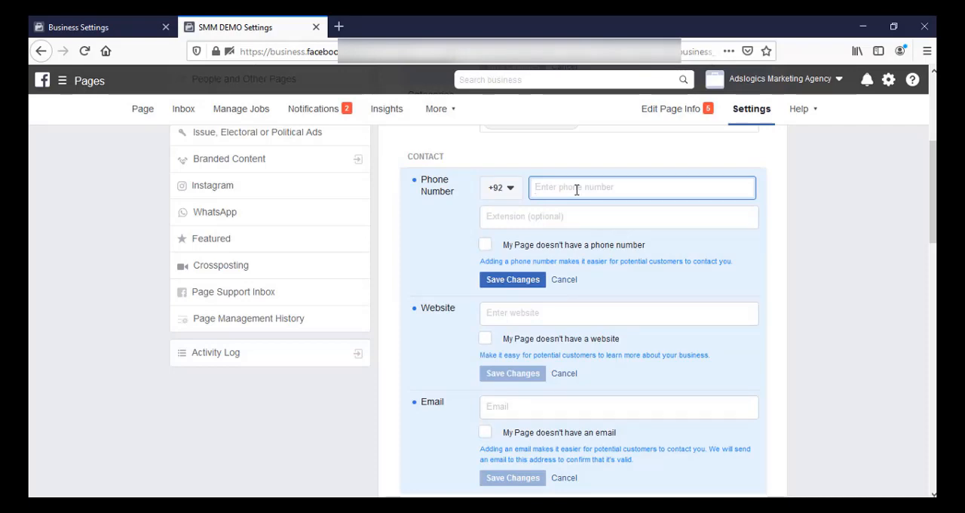
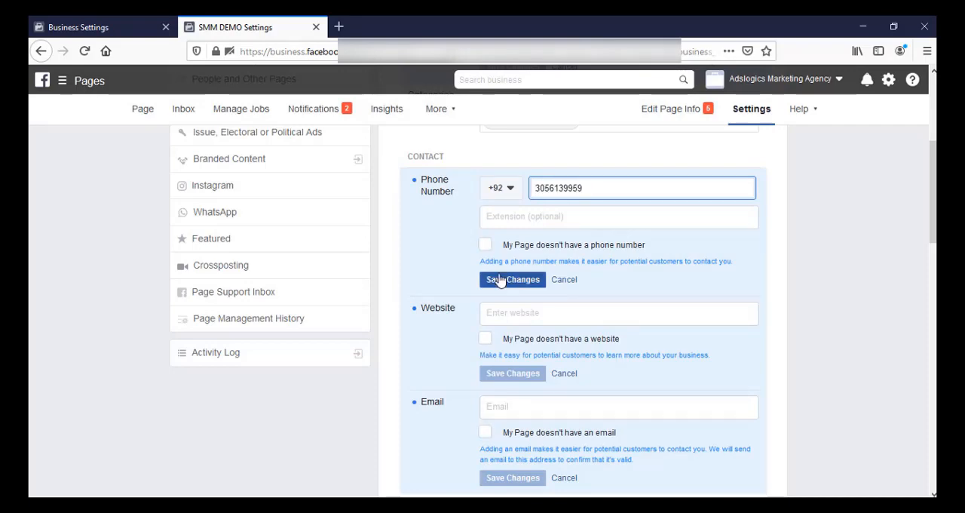
pyautogui.click(510, 281)
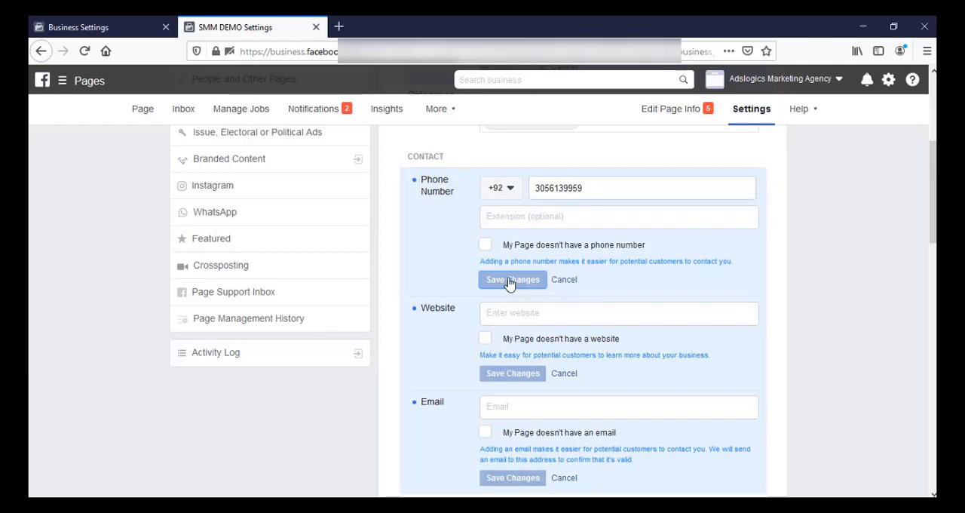
# Set the page's website to adslogics.com and save it.
pyautogui.click(530, 315)
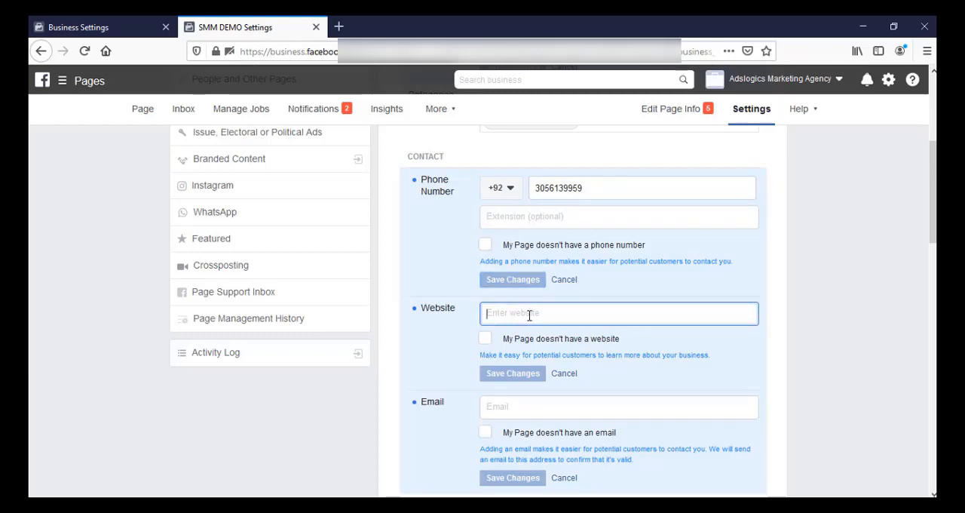
pyautogui.write('adslogics.com')
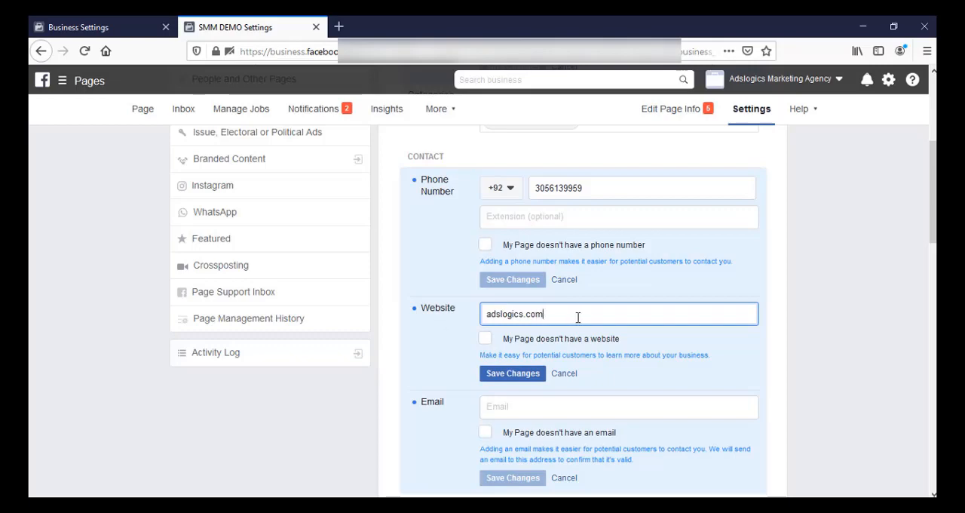
pyautogui.click(512, 374)
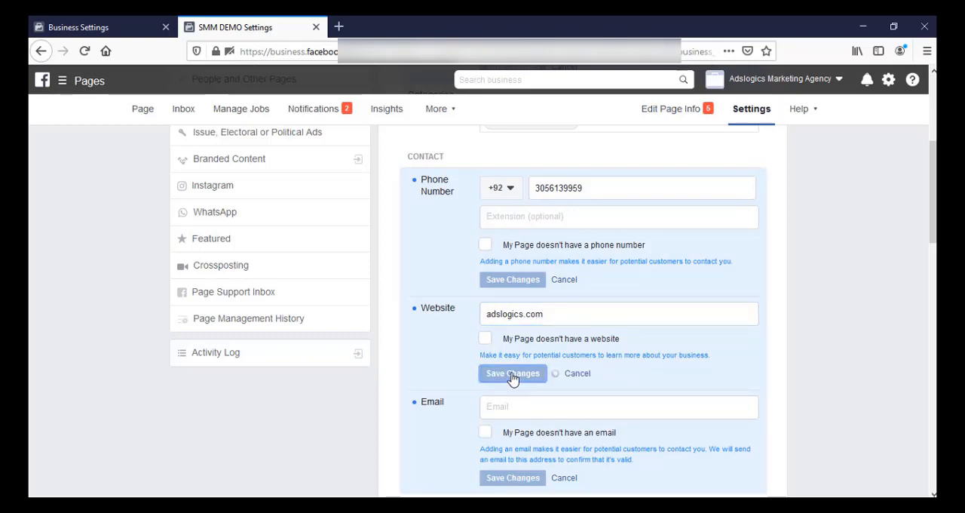
# Enter the business's contact email address in the page info and save it.
pyautogui.scroll(-3, 577, 304)
pyautogui.click(576, 303)
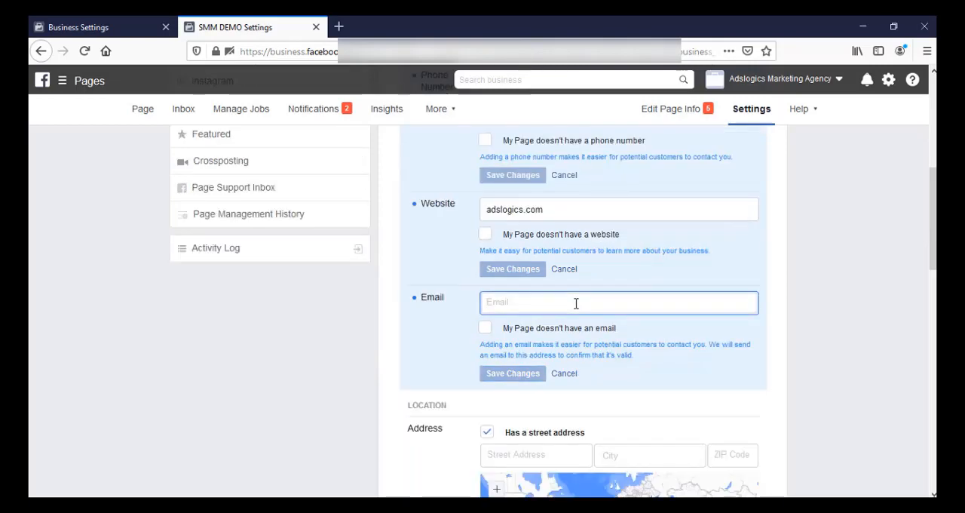
pyautogui.hotkey('ctrl', 'v')
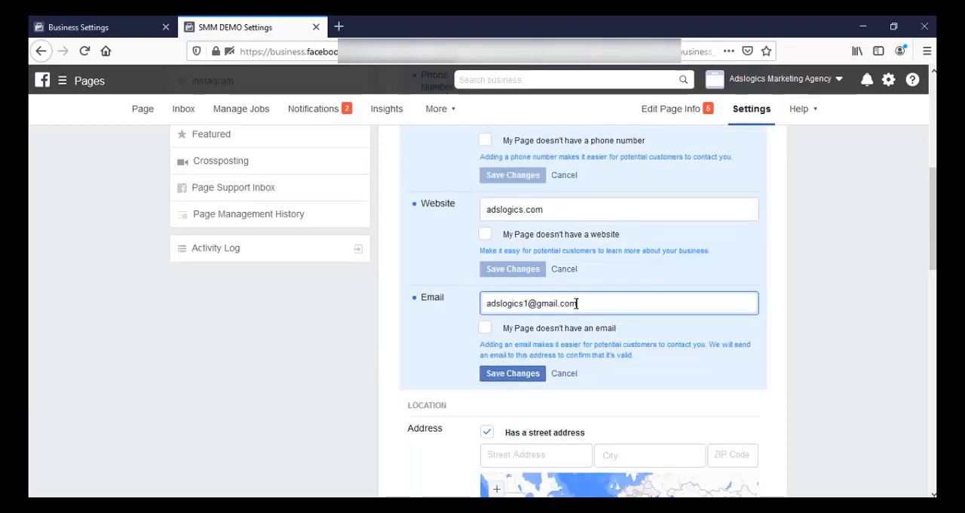
pyautogui.click(511, 375)
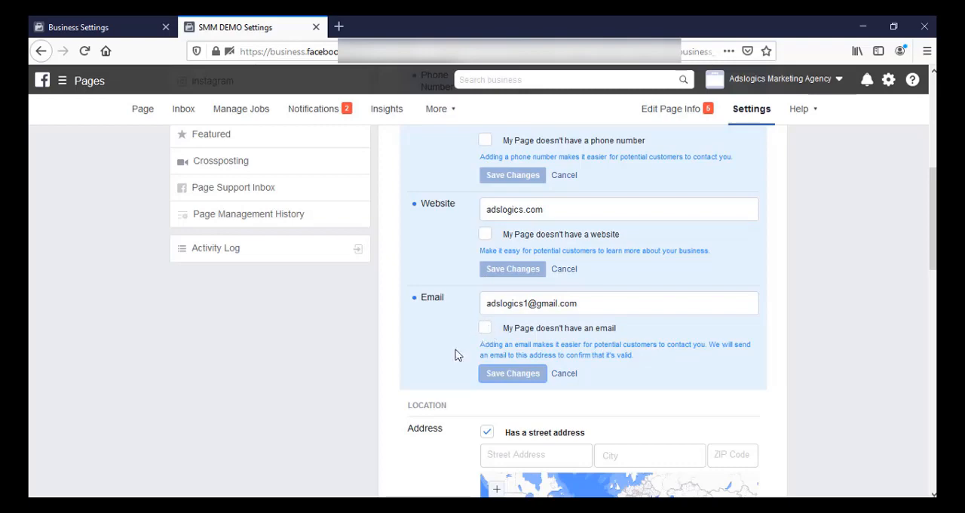
# Fill in the Impressum with Facebook Marketing, Social Media Marketing, Instagram Marketing, Facebook Ads, E commerce Marketing, Facebook Pixel, and save it.
pyautogui.moveTo(934, 246); pyautogui.dragTo(935, 285)
pyautogui.scroll(-2, 935, 285)
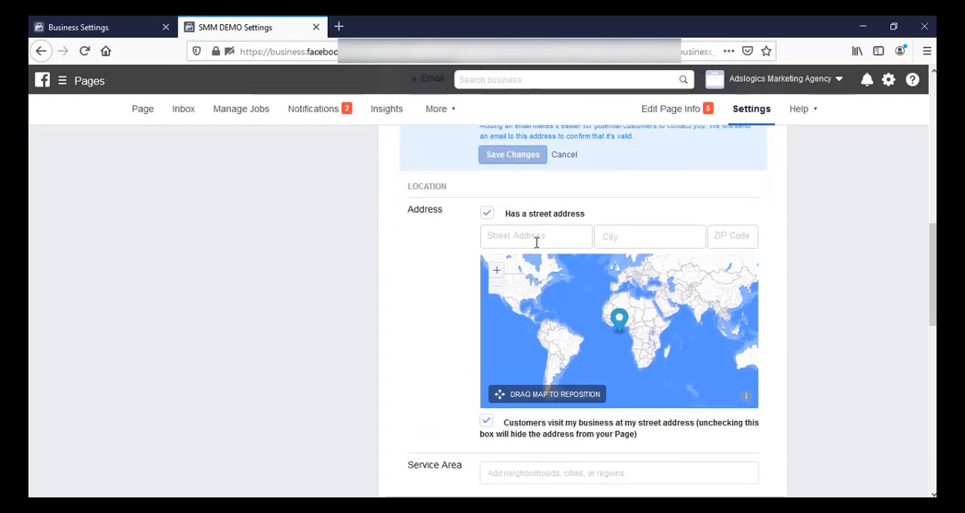
pyautogui.scroll(-3, 653, 236)
pyautogui.scroll(-2, 596, 305)
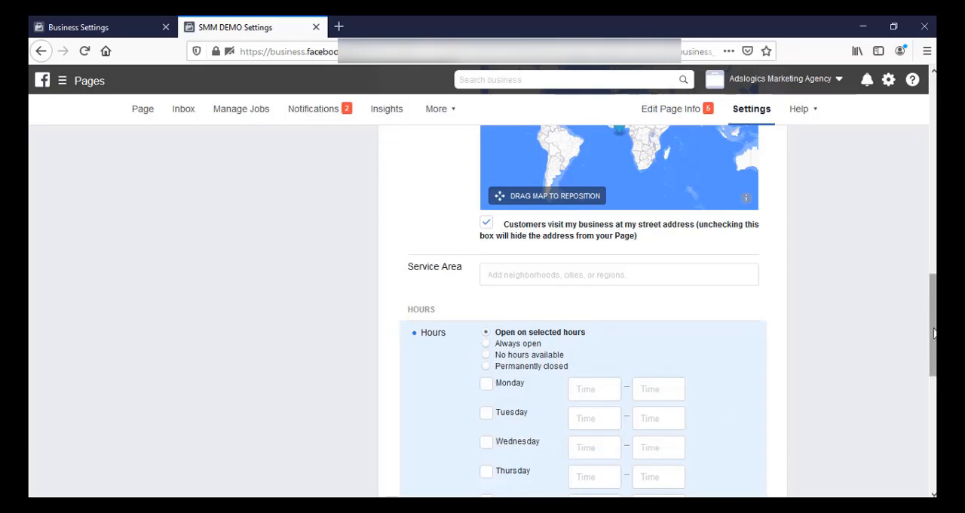
pyautogui.scroll(-5, 551, 392)
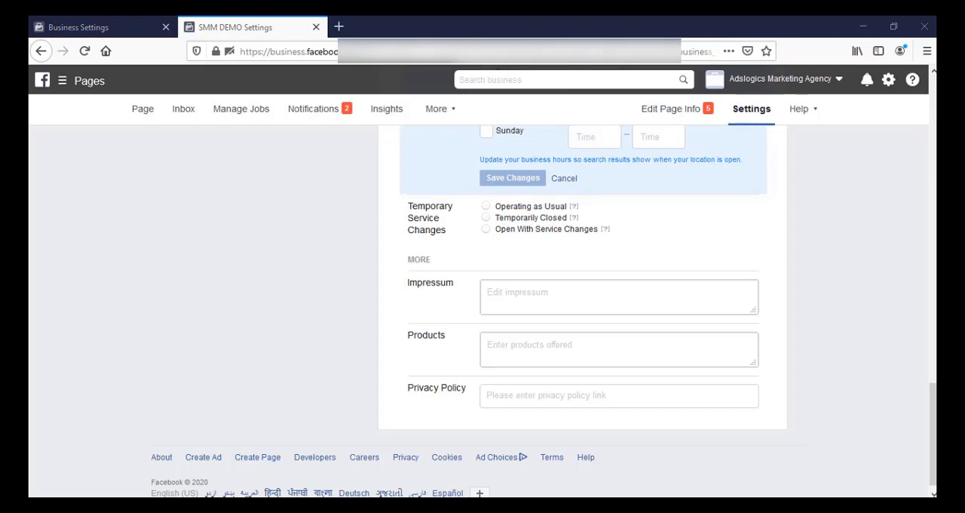
pyautogui.click(535, 310)
pyautogui.write('Facebook Marketing, Social Media Marketing, Instagram Marketing ,Facebook Ads, E commerce Marketing, Facebook Pixel')
pyautogui.click(518, 380)
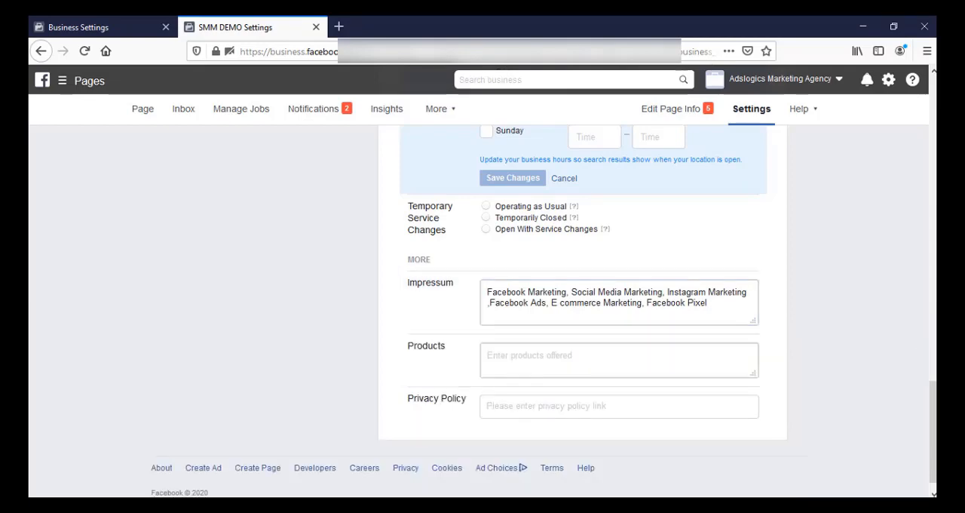
# Enter Facebook Marketing, Instagram Marketing, SEO, Web Development, Graphic Design, E-Commerce as the page's products and save them.
pyautogui.click(530, 357)
pyautogui.write('Facebook Marketing, Instagram Marketing, SEO, Web Development, Graphic Design, E-Commerce')
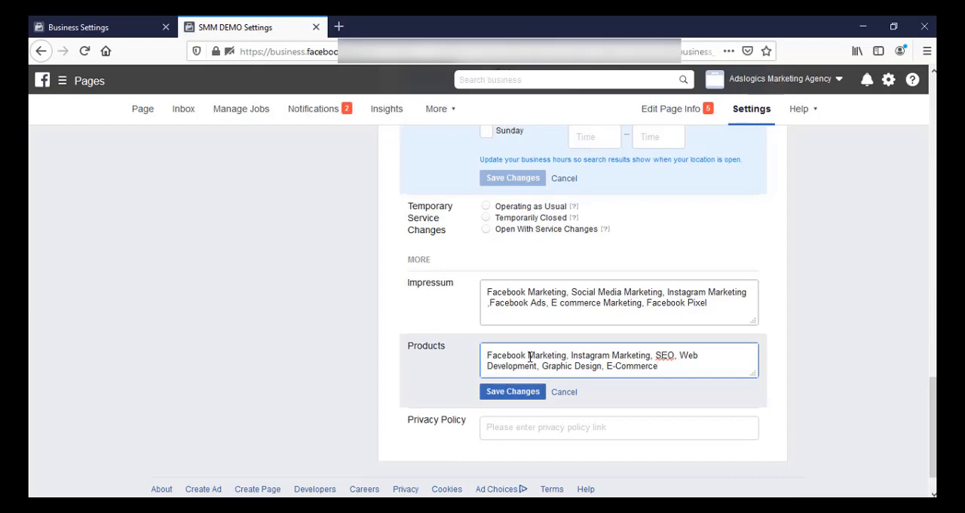
pyautogui.rightClick(663, 354)
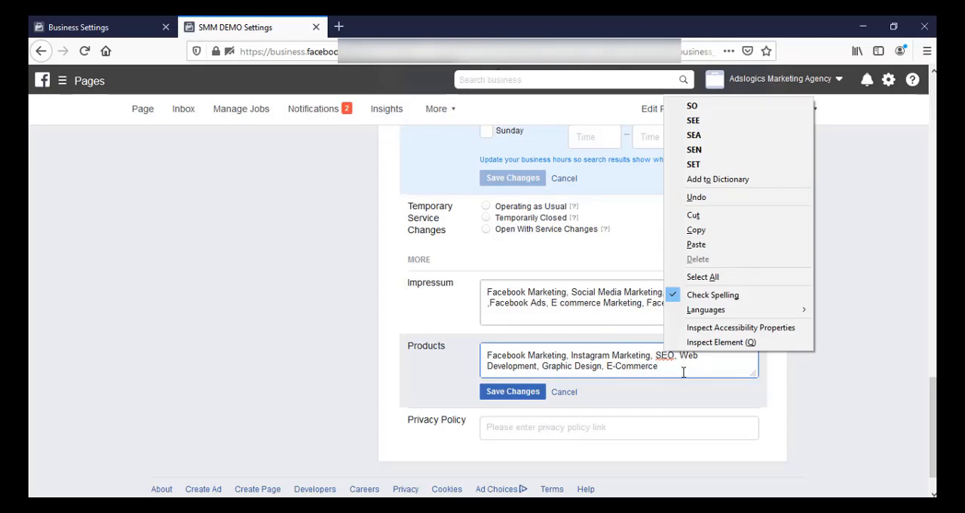
pyautogui.click(513, 391)
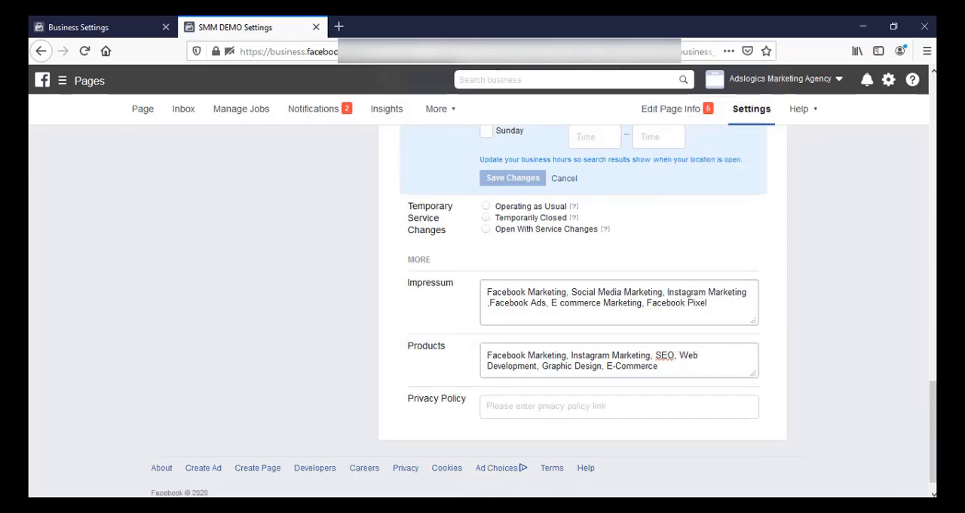
# Set the page's business hours to Always open and save the change.
pyautogui.scroll(5, 927, 341)
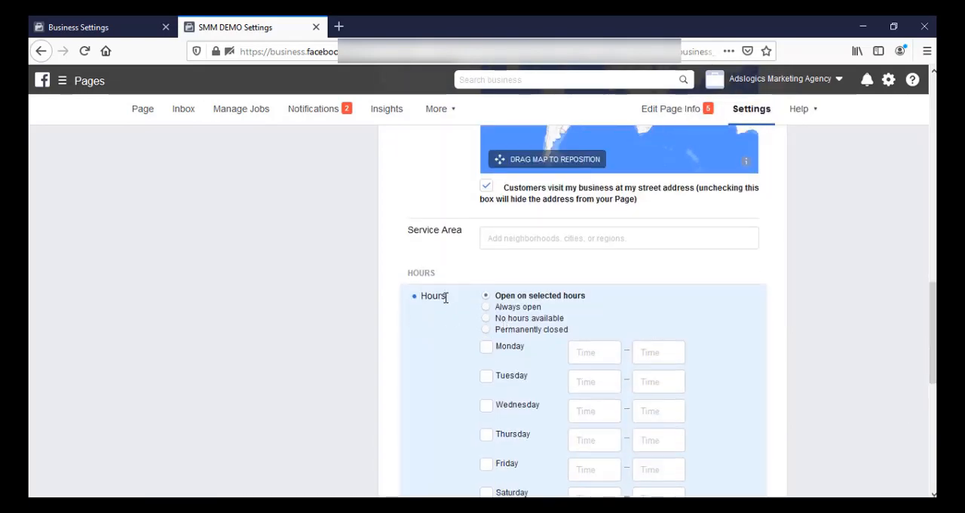
pyautogui.click(486, 308)
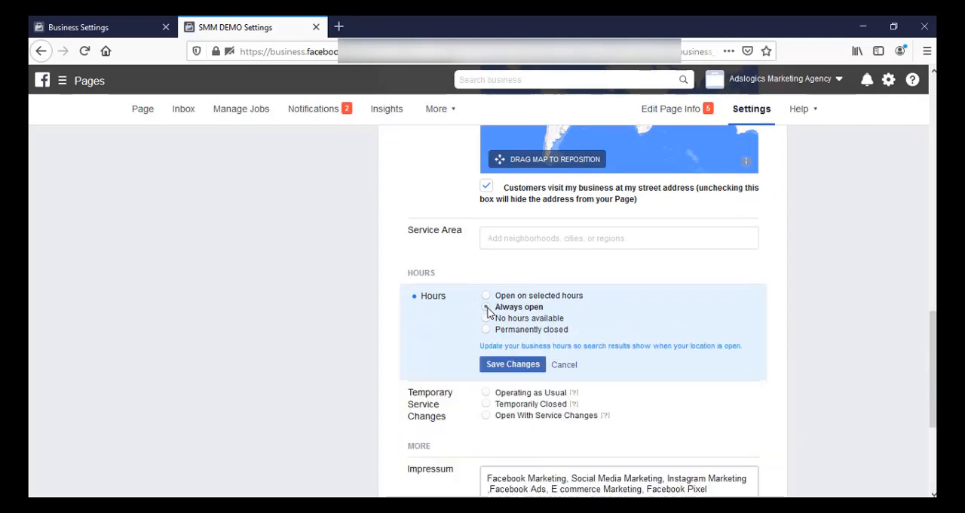
pyautogui.click(512, 367)
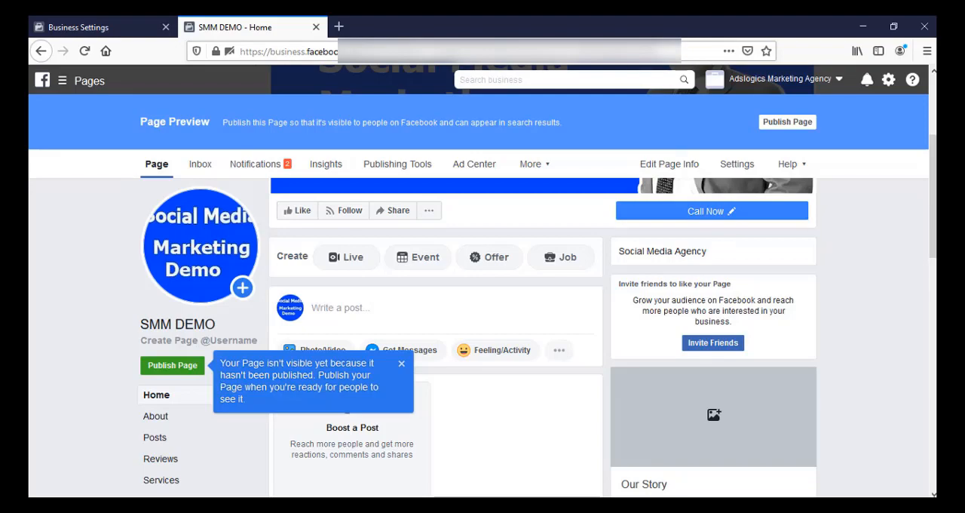
pyautogui.click(222, 344)
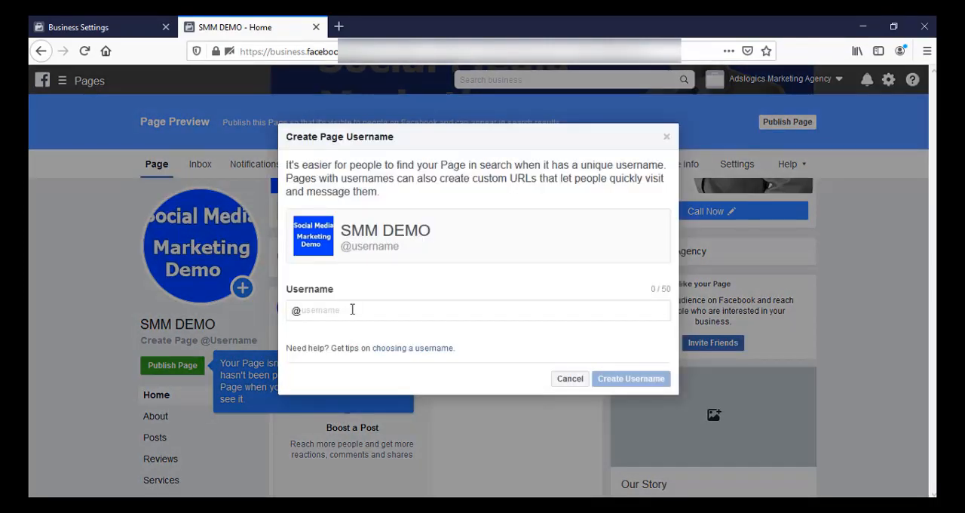
pyautogui.click(352, 310)
pyautogui.write('SMMDEMO')
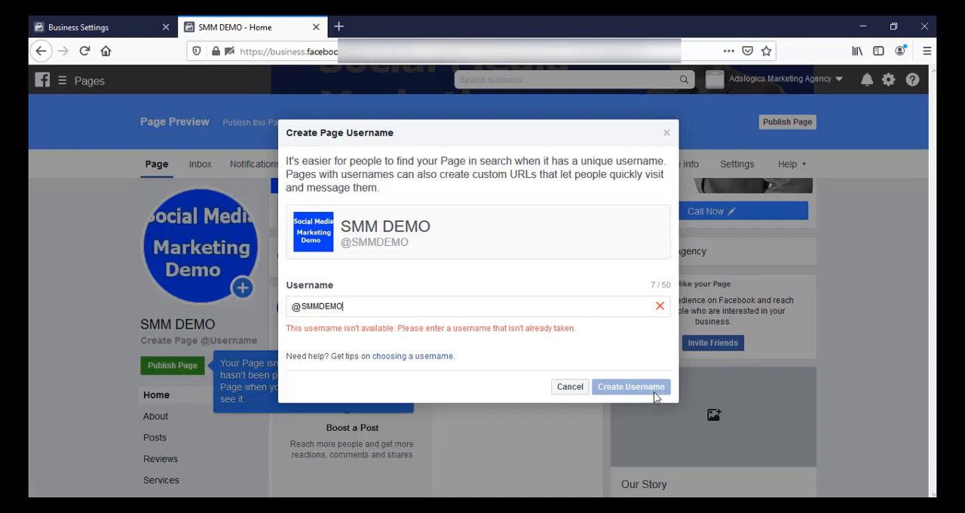
pyautogui.click(570, 387)
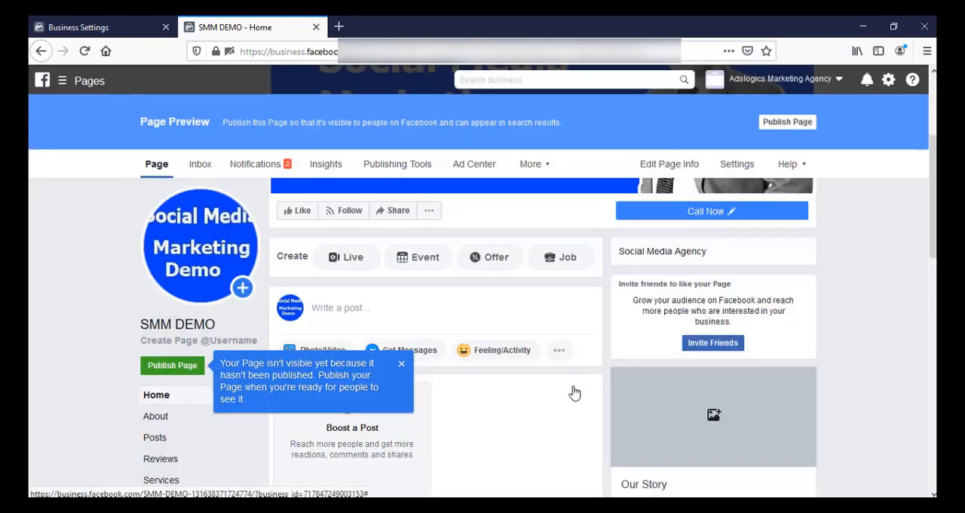